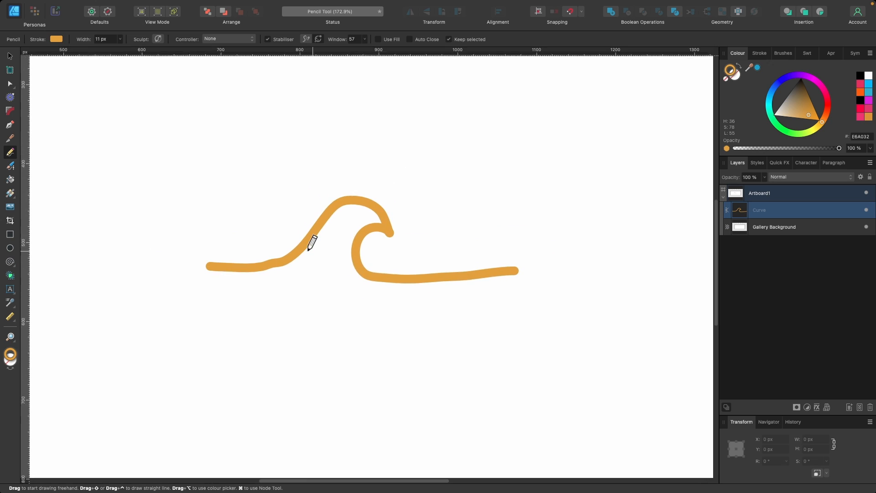
Test the window stabiliser with two long strokes and a looping scribble, and clear all curves, including the existing wave.
mouse_move(100, 174)
mouse_down()
mouse_move(160, 165)
mouse_move(406, 164)
mouse_move(613, 187)
mouse_move(657, 201)
mouse_up()
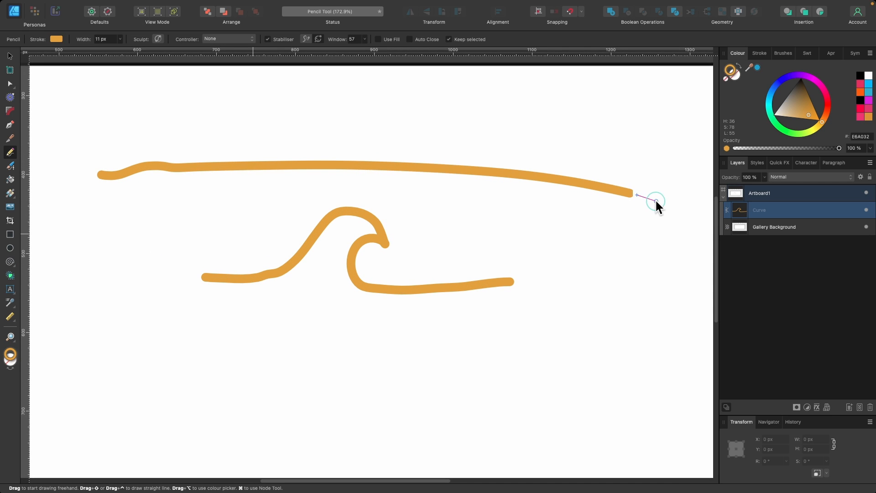
mouse_move(644, 238)
mouse_down()
mouse_move(489, 320)
mouse_move(272, 299)
mouse_move(203, 317)
mouse_move(123, 235)
mouse_up()
key(BackSpace)
key(BackSpace)
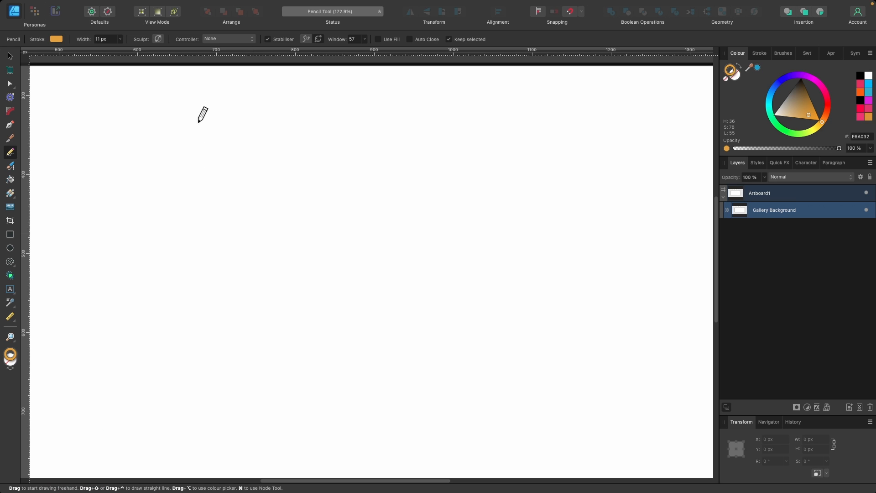
mouse_move(201, 157)
mouse_down()
mouse_move(303, 145)
mouse_move(323, 108)
mouse_move(280, 128)
mouse_move(247, 214)
mouse_move(208, 254)
mouse_move(207, 210)
mouse_move(339, 174)
mouse_move(354, 129)
mouse_move(306, 184)
mouse_move(285, 255)
mouse_move(240, 284)
mouse_move(281, 231)
mouse_move(372, 206)
mouse_move(410, 144)
mouse_move(352, 211)
mouse_move(331, 281)
mouse_move(294, 302)
mouse_move(338, 247)
mouse_move(434, 204)
mouse_move(431, 164)
mouse_move(366, 309)
mouse_up()
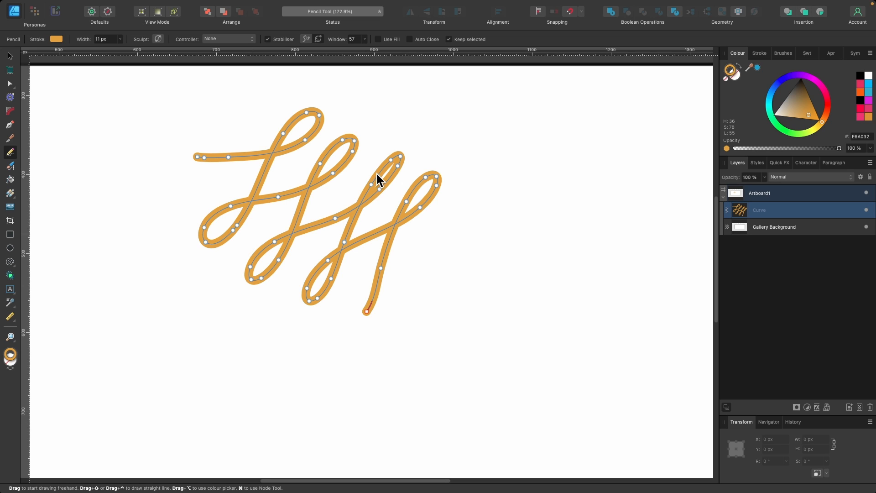
key(BackSpace)
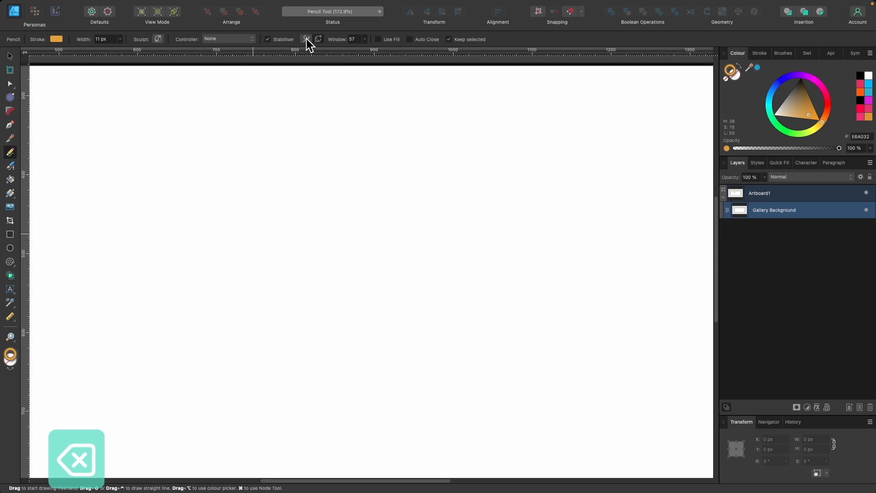
Switch the stabiliser to rope mode, test it with looping curves at lengths 128 and 66.3, and undo both curves.
click(306, 39)
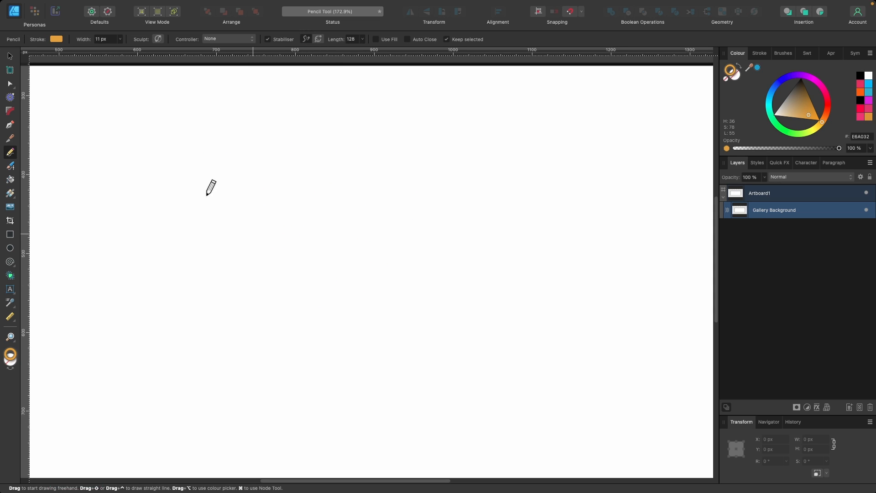
mouse_move(208, 198)
mouse_down()
mouse_move(324, 193)
mouse_move(365, 180)
mouse_move(401, 137)
mouse_move(392, 110)
mouse_move(309, 125)
mouse_move(238, 288)
mouse_move(191, 307)
mouse_move(176, 250)
mouse_move(271, 218)
mouse_move(297, 234)
mouse_move(348, 233)
mouse_move(414, 181)
mouse_move(404, 125)
mouse_move(334, 197)
mouse_up()
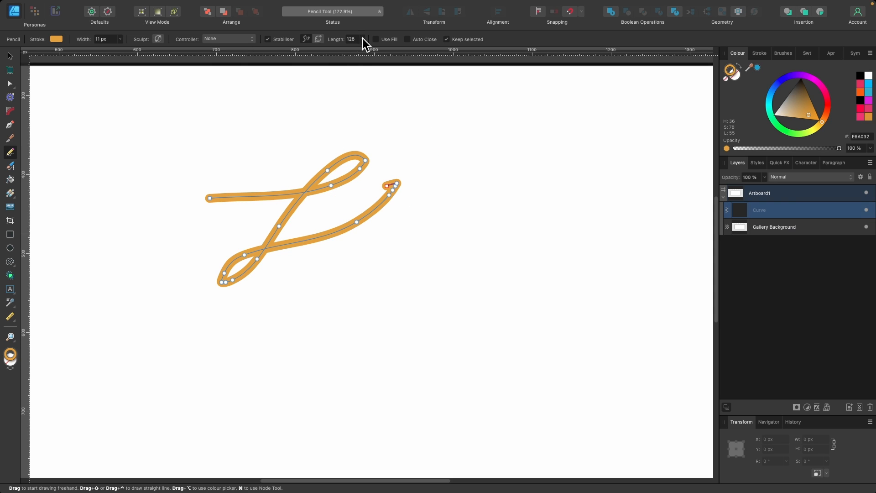
drag(363, 38, 343, 53)
mouse_move(391, 247)
mouse_down()
mouse_move(446, 190)
mouse_move(395, 301)
mouse_move(349, 293)
mouse_move(478, 261)
mouse_move(442, 256)
mouse_move(379, 362)
mouse_move(546, 246)
mouse_up()
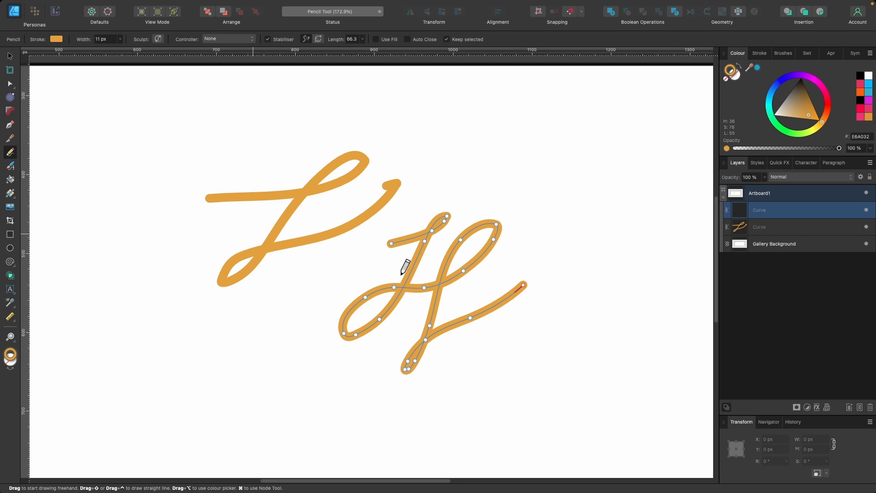
key(super+z)
key(super+z)
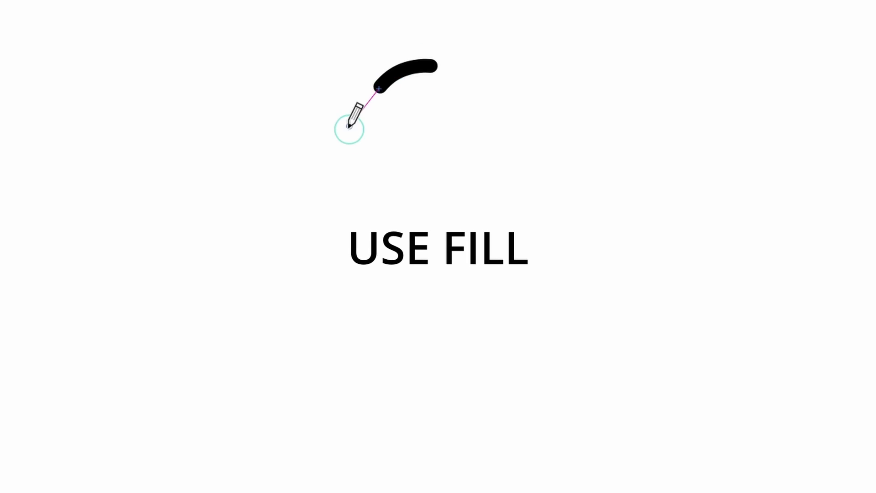
mouse_move(348, 129)
mouse_down()
mouse_move(406, 195)
mouse_move(484, 155)
mouse_move(481, 49)
mouse_up()
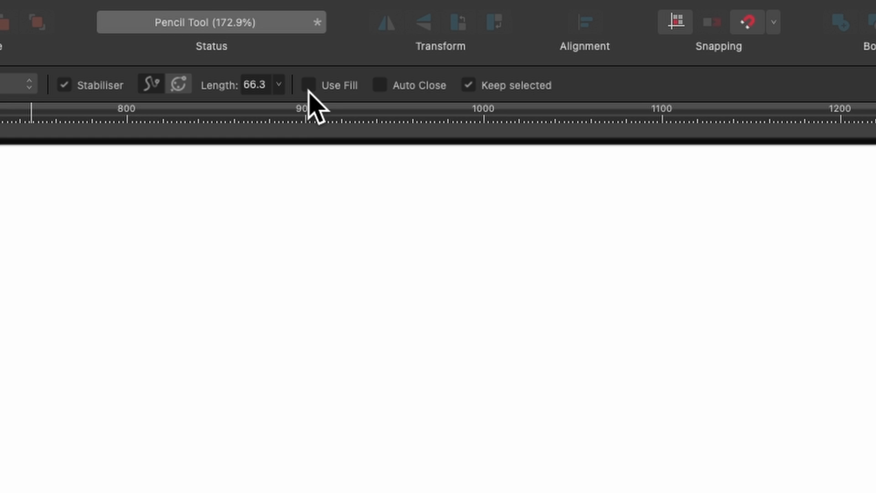
Draw an open wave curve with Use Fill enabled, and give it a black stroke and a 00C5FF blue fill.
click(309, 86)
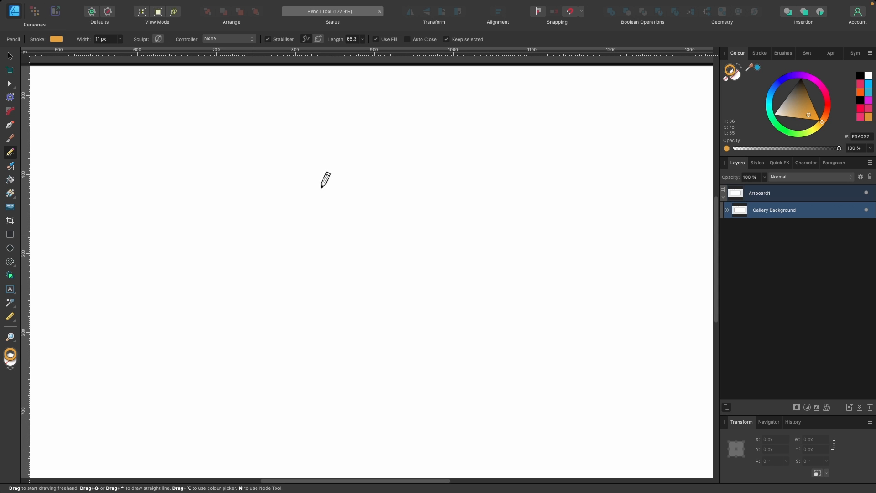
mouse_move(163, 260)
mouse_down()
mouse_move(284, 244)
mouse_move(331, 206)
mouse_move(357, 152)
mouse_move(396, 129)
mouse_move(433, 147)
mouse_move(459, 213)
mouse_move(421, 170)
mouse_move(392, 186)
mouse_move(378, 208)
mouse_move(383, 241)
mouse_move(402, 259)
mouse_move(590, 269)
mouse_move(628, 287)
mouse_move(635, 306)
mouse_up()
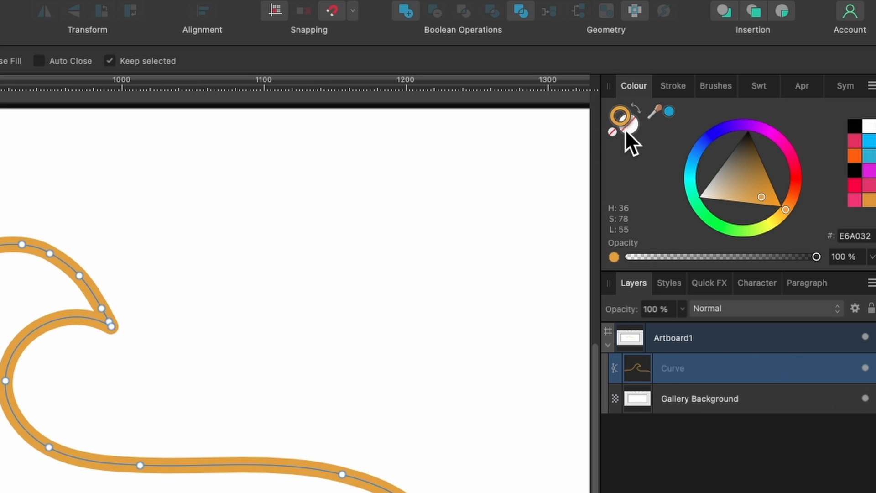
drag(734, 156, 726, 111)
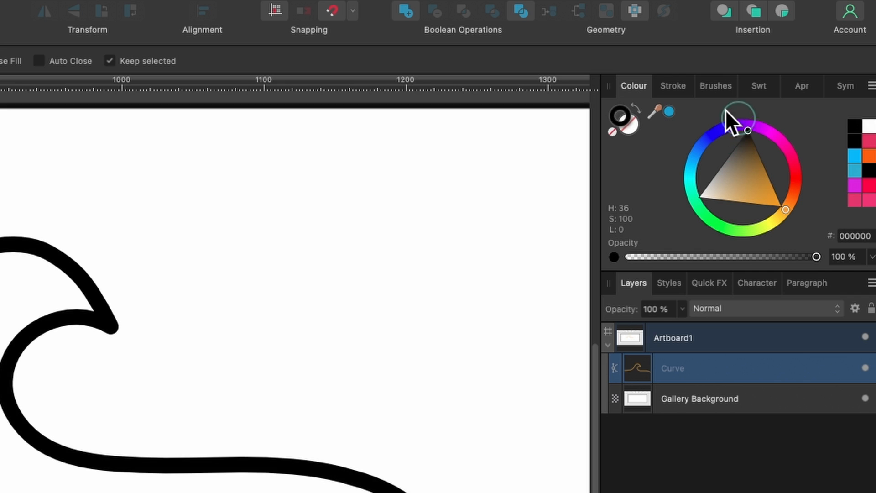
click(631, 128)
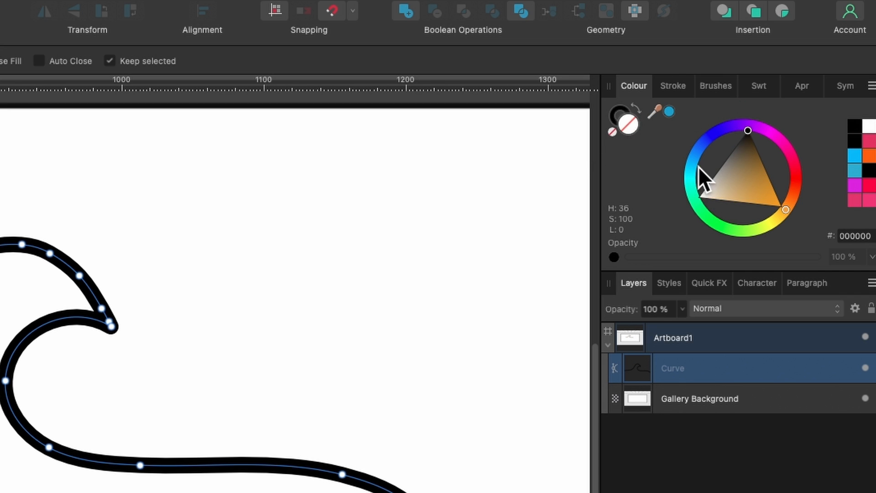
drag(700, 149, 693, 162)
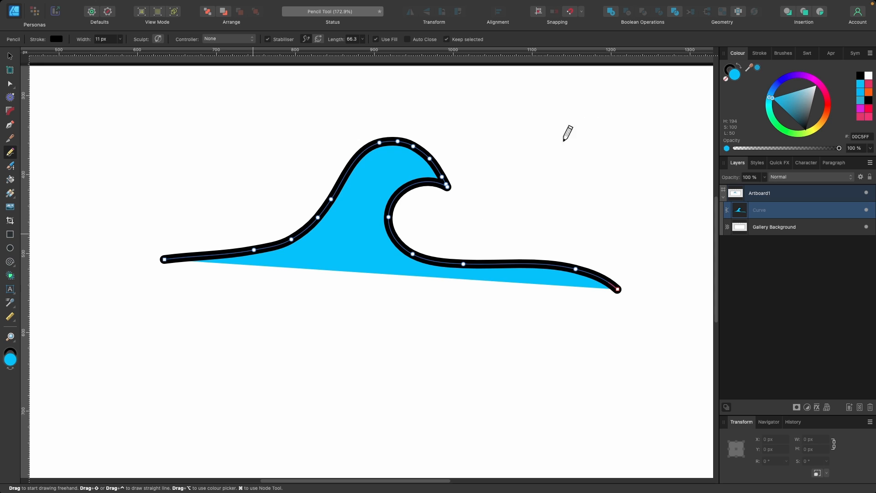
Draw two small open filled curves above the wave and delete all three curves.
mouse_move(580, 121)
mouse_down()
mouse_move(545, 120)
mouse_move(535, 190)
mouse_move(589, 196)
mouse_move(624, 163)
mouse_move(605, 120)
mouse_up()
mouse_move(484, 104)
mouse_down()
mouse_move(481, 175)
mouse_move(523, 116)
mouse_up()
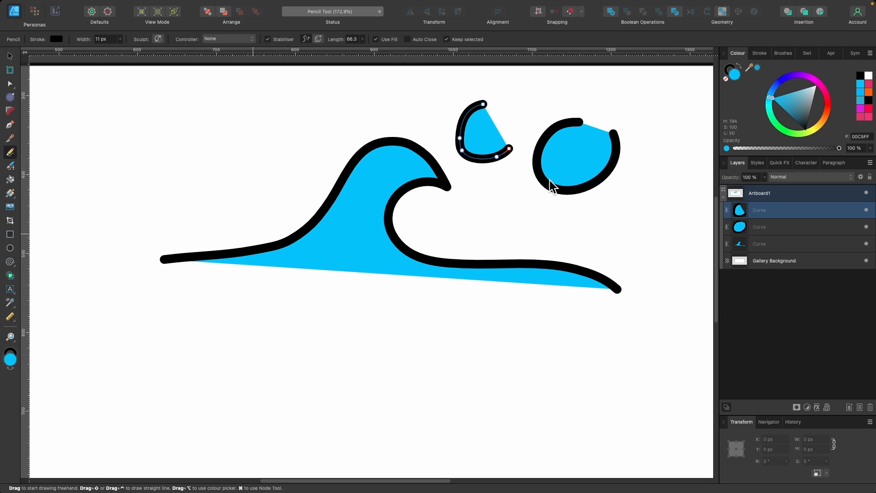
key(BackSpace)
key(BackSpace)
key(BackSpace)
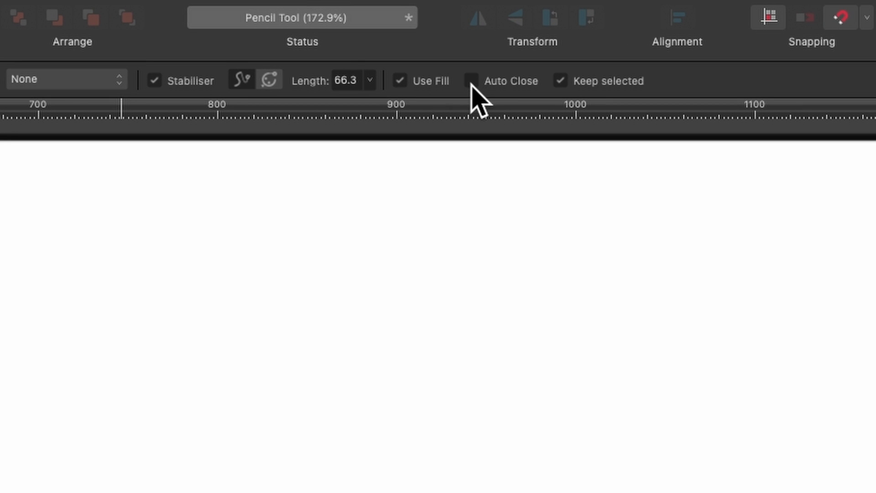
Draw a filled wave with Auto Close enabled, bring the stroke colour to the front, and delete the wave.
click(472, 81)
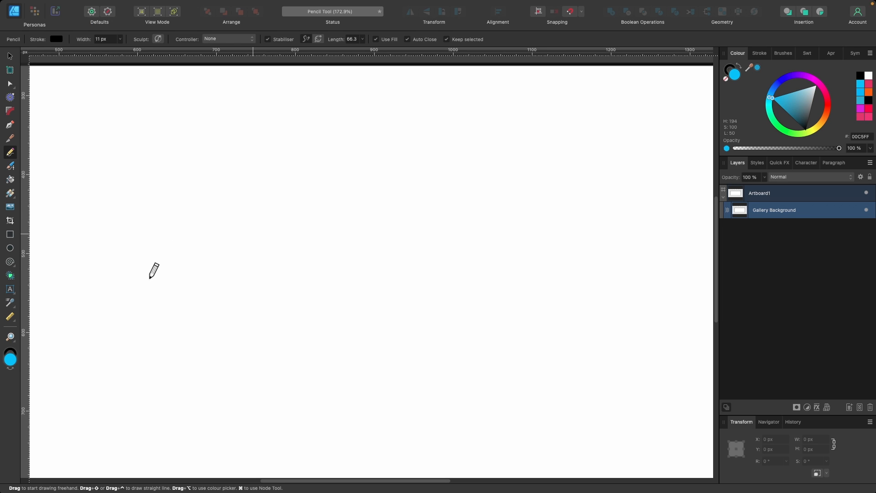
mouse_move(150, 278)
mouse_down()
mouse_move(238, 272)
mouse_move(332, 152)
mouse_move(361, 150)
mouse_move(384, 171)
mouse_move(405, 225)
mouse_move(379, 188)
mouse_move(352, 190)
mouse_move(329, 214)
mouse_move(331, 254)
mouse_move(362, 278)
mouse_move(436, 273)
mouse_move(486, 287)
mouse_move(506, 315)
mouse_up()
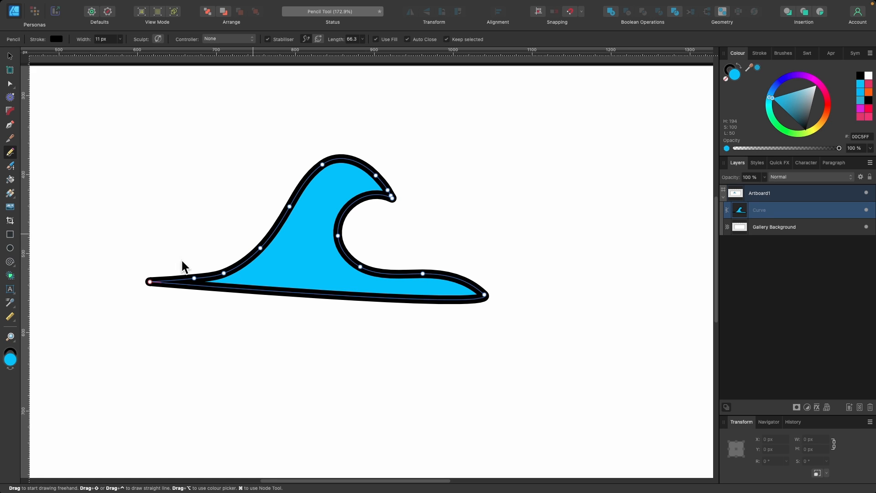
key(x)
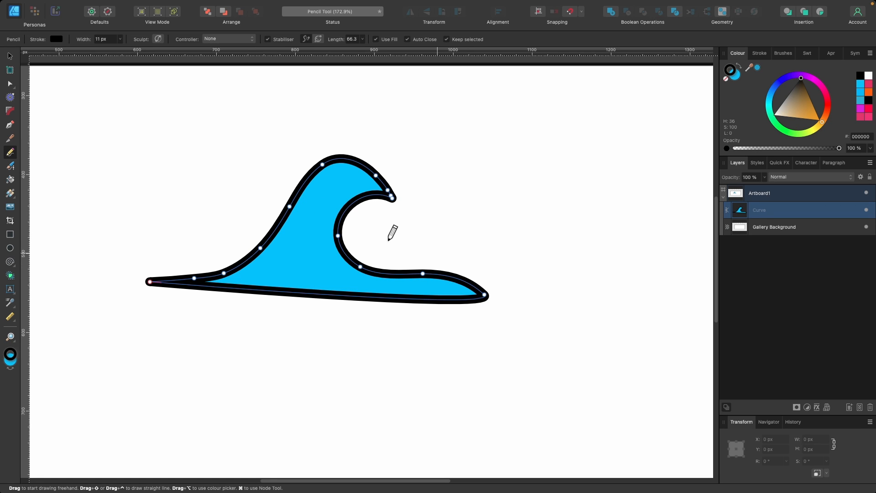
key(BackSpace)
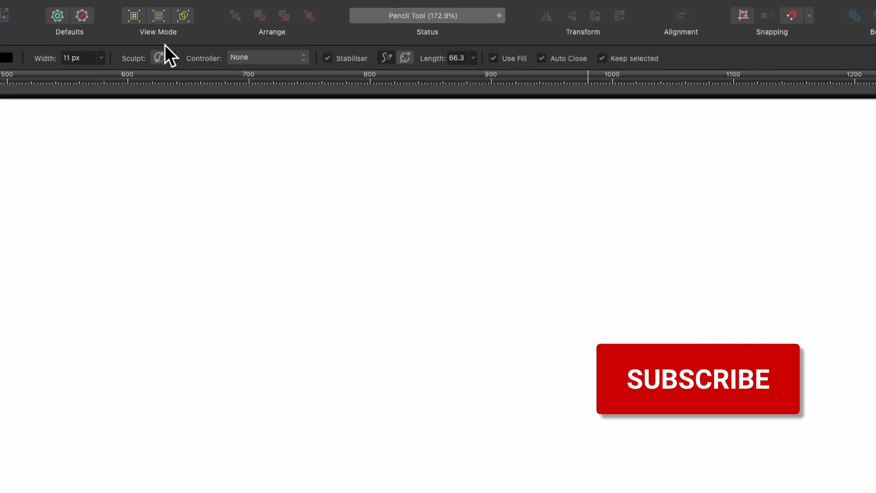
Enable Sculpt and turn off Use Fill and Auto Close for the Pencil tool.
click(160, 77)
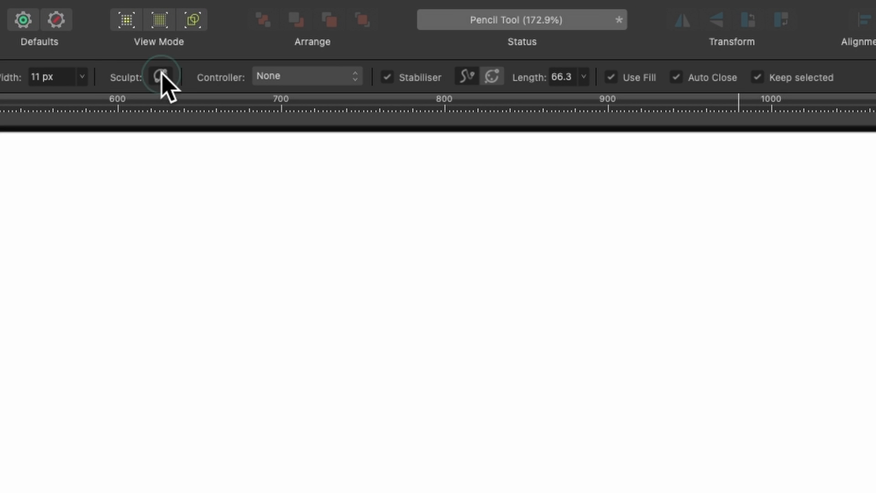
click(612, 78)
click(677, 78)
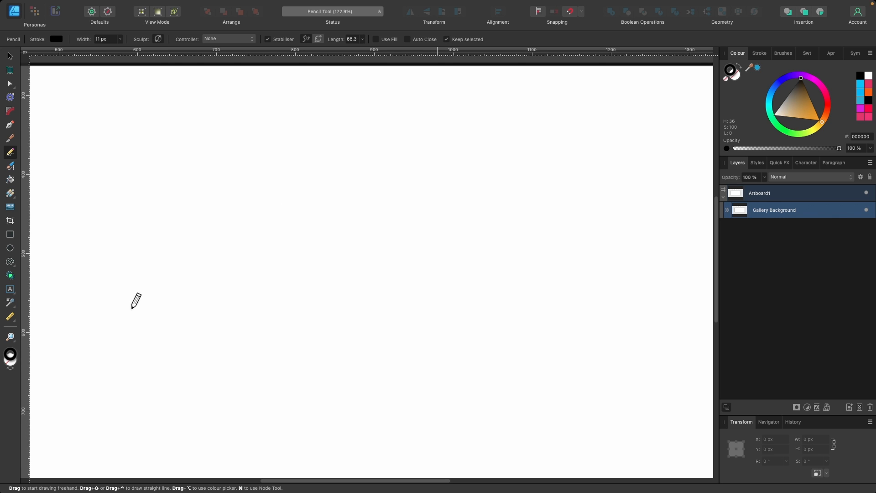
Draw a wave's rising slope and crest, and extend the same curve from its end node with the lower swell.
mouse_move(117, 309)
mouse_down()
mouse_move(201, 306)
mouse_move(292, 254)
mouse_move(321, 189)
mouse_up()
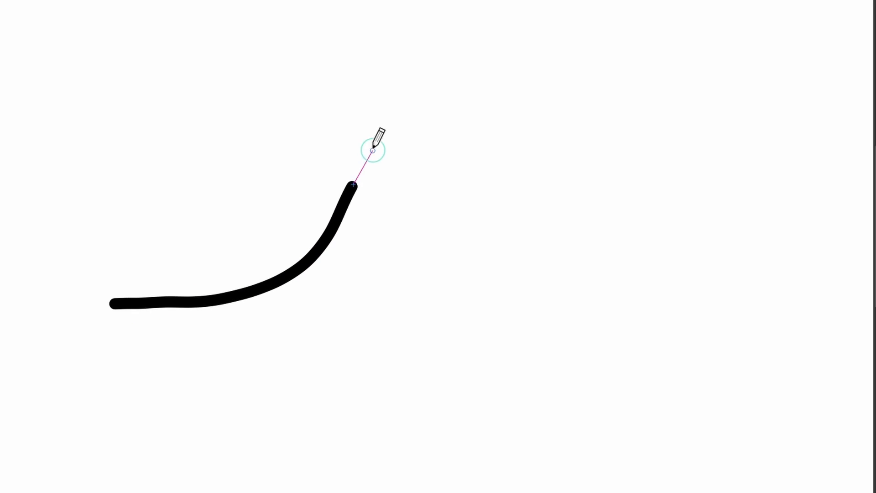
mouse_move(373, 151)
mouse_down()
mouse_move(405, 137)
mouse_move(433, 147)
mouse_move(455, 168)
mouse_move(471, 213)
mouse_up()
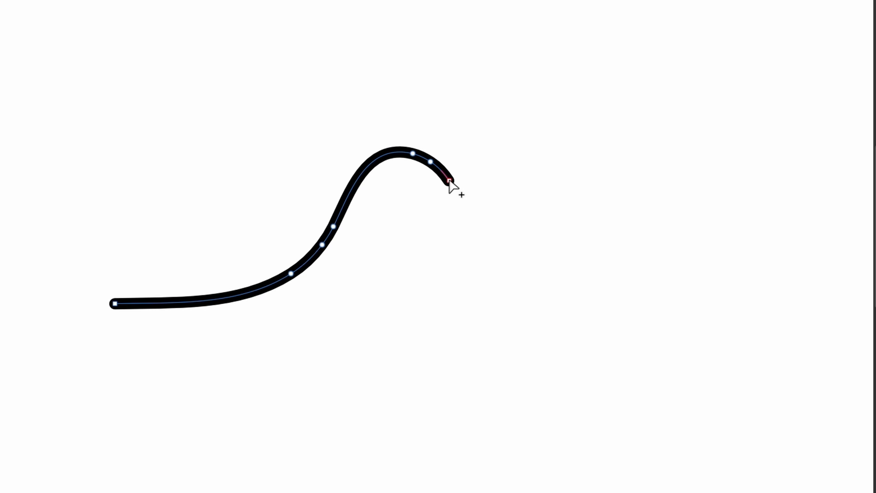
mouse_move(450, 182)
mouse_down()
mouse_move(407, 176)
mouse_move(377, 222)
mouse_move(403, 303)
mouse_move(481, 322)
mouse_move(542, 317)
mouse_move(637, 254)
mouse_move(736, 244)
mouse_up()
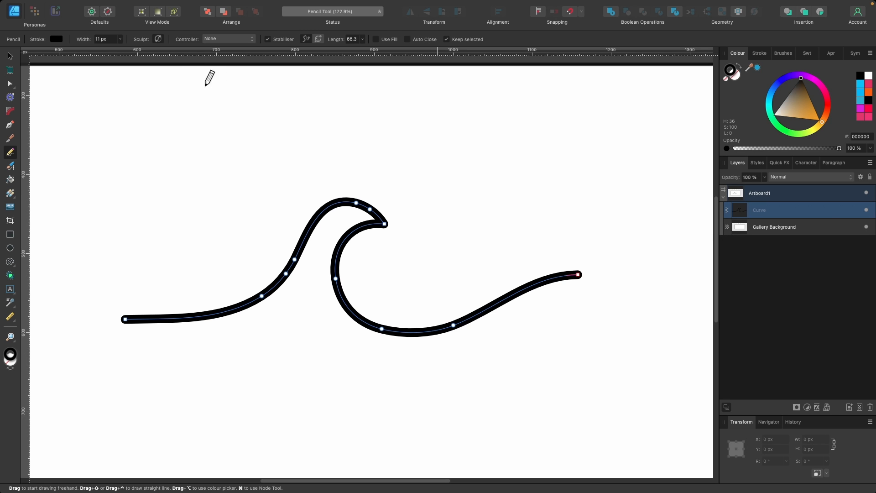
Replace the wave with a new one drawn in two separate strokes with Sculpt turned off.
click(158, 39)
key(BackSpace)
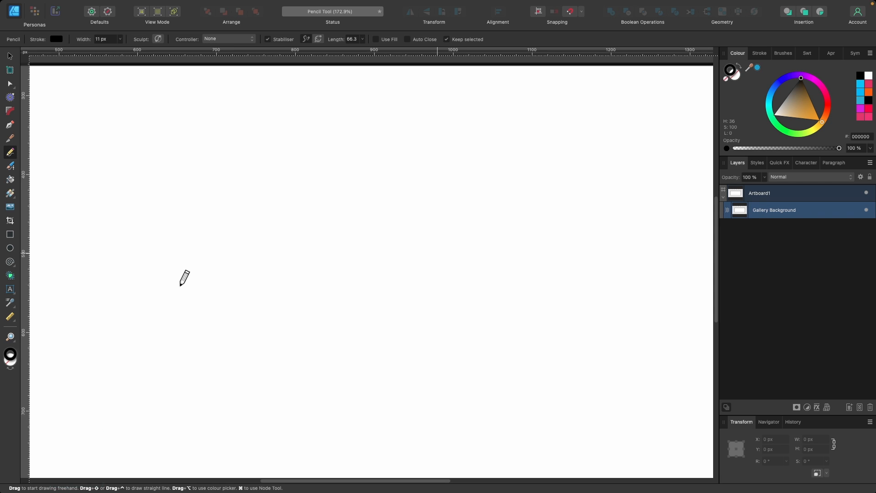
mouse_move(181, 286)
mouse_down()
mouse_move(254, 292)
mouse_move(297, 280)
mouse_move(345, 231)
mouse_move(367, 190)
mouse_move(399, 169)
mouse_move(427, 171)
mouse_move(459, 217)
mouse_up()
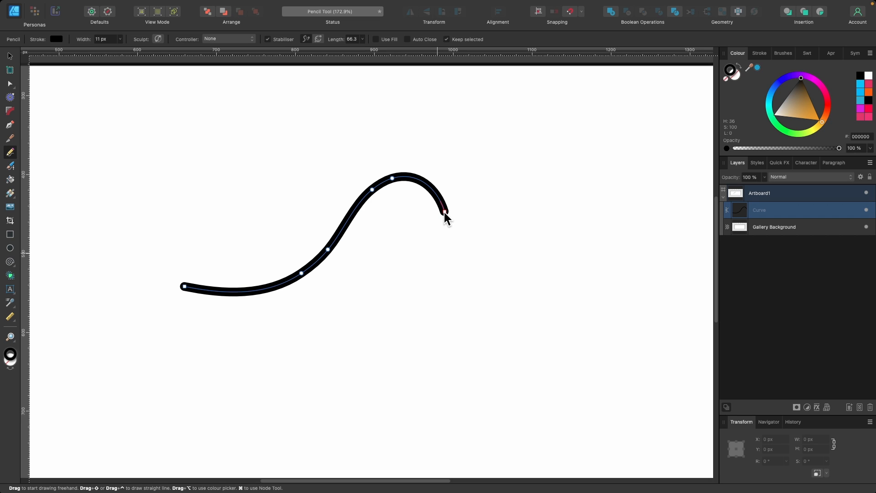
mouse_move(445, 213)
mouse_down()
mouse_move(400, 211)
mouse_move(389, 240)
mouse_move(391, 272)
mouse_move(425, 297)
mouse_move(522, 304)
mouse_move(635, 288)
mouse_up()
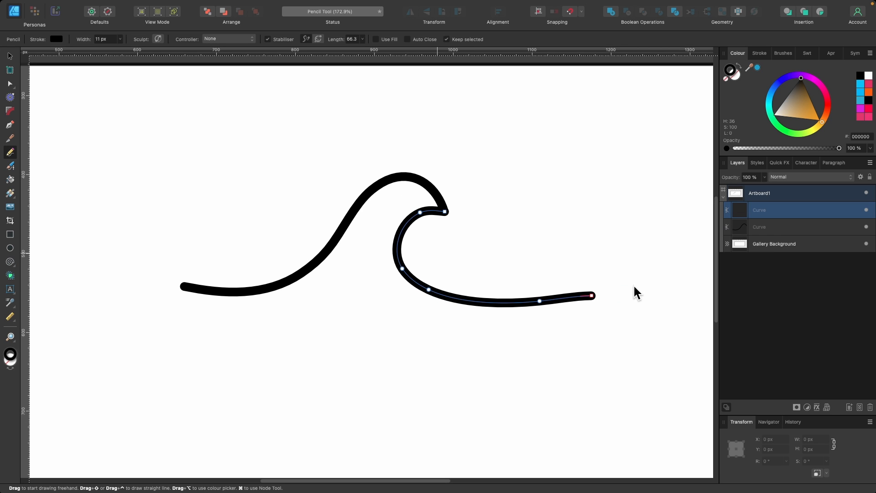
Select the wave's two curve layers in turn to compare them, and delete both curves.
click(784, 226)
click(781, 208)
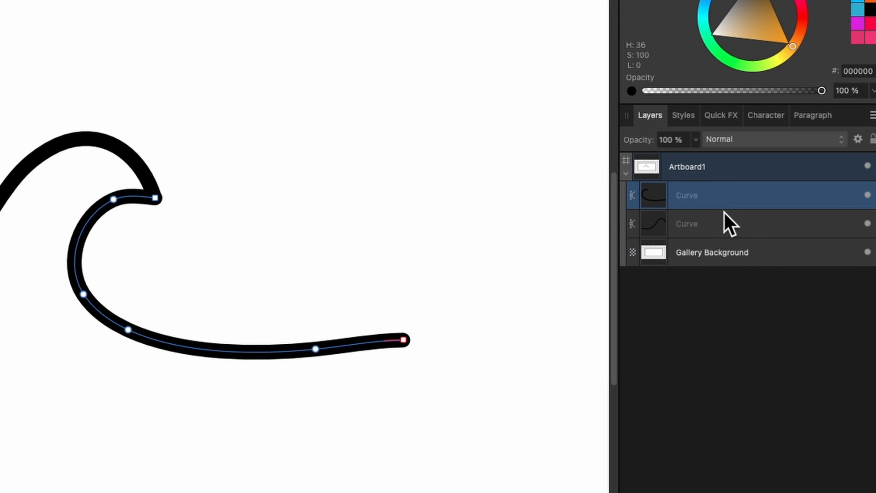
click(722, 228)
click(722, 194)
click(725, 219)
click(718, 199)
key(BackSpace)
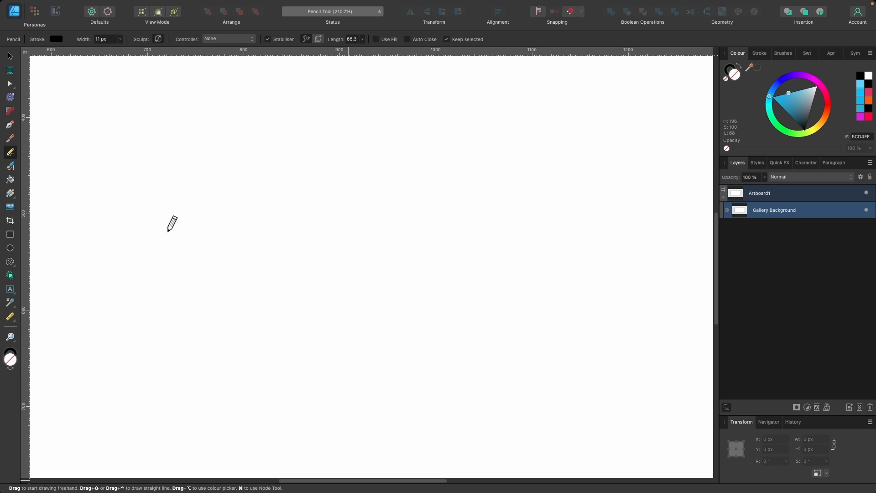
Draw a wave with Sculpt active, continue it from the crest's end node, and delete the finished curve.
mouse_move(110, 288)
mouse_down()
mouse_move(191, 297)
mouse_move(260, 269)
mouse_move(375, 155)
mouse_up()
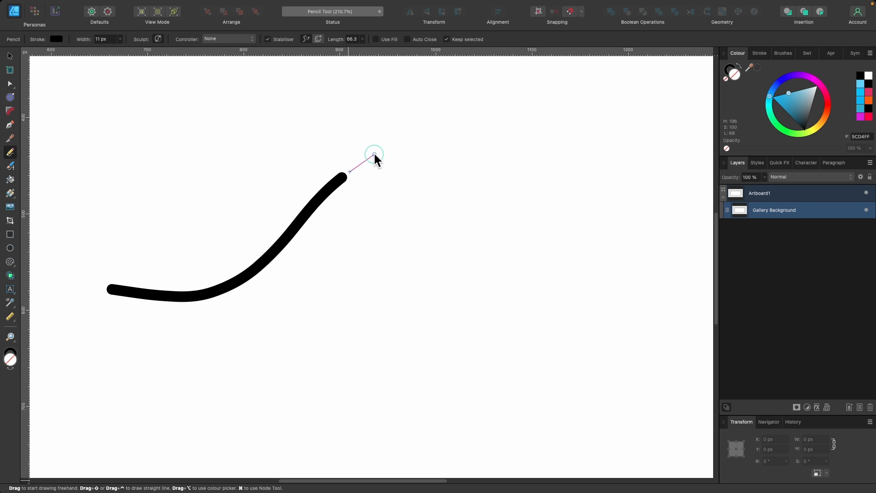
drag(468, 207, 464, 205)
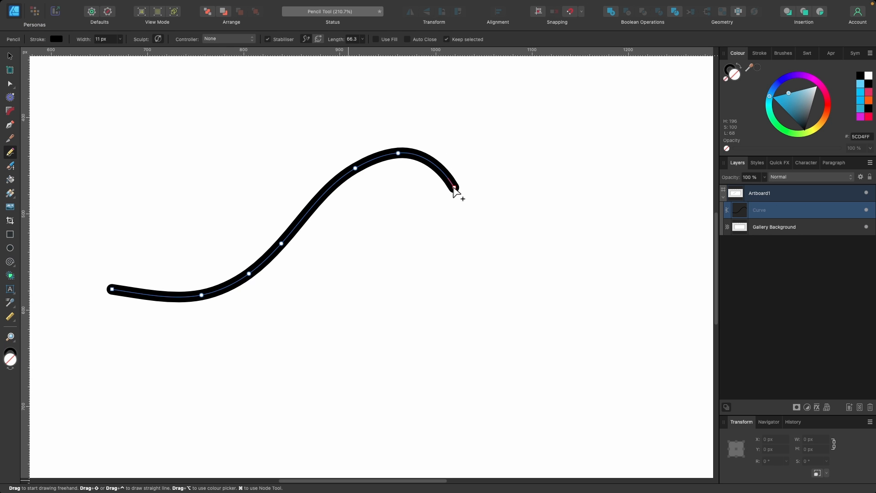
mouse_move(455, 188)
mouse_down()
mouse_move(406, 175)
mouse_move(381, 206)
mouse_move(367, 265)
mouse_move(406, 321)
mouse_move(610, 310)
mouse_up()
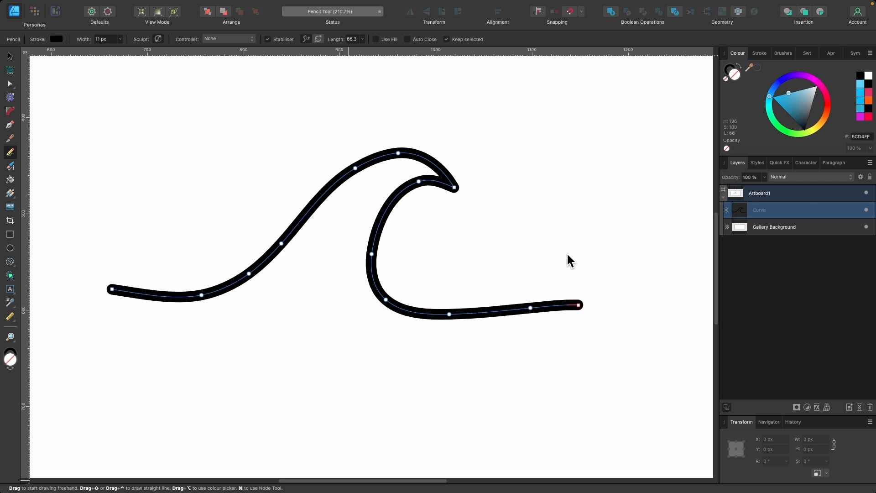
key(BackSpace)
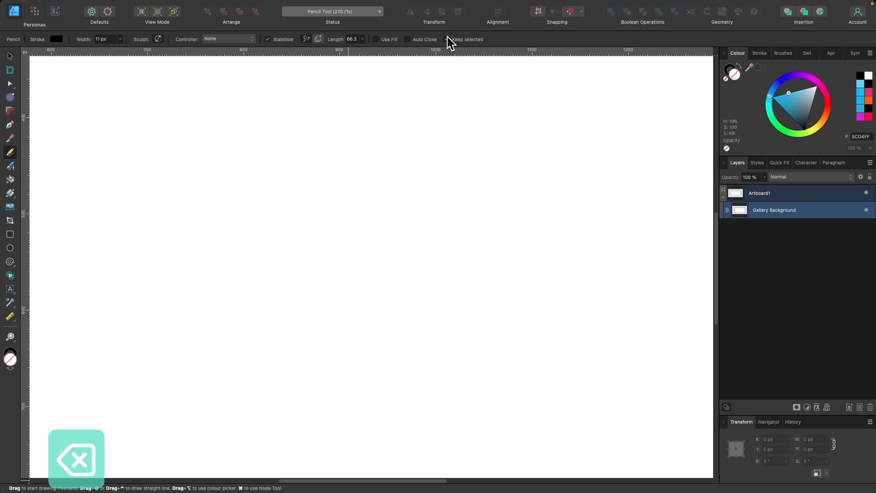
Turn off Keep selected for the Pencil tool.
click(446, 39)
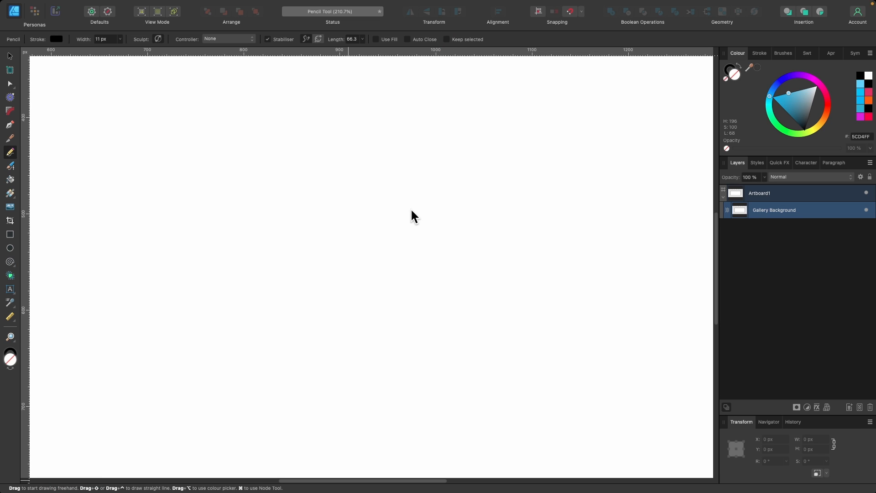
Draw four separate freehand curves side by side on the artboard with Keep selected turned off.
mouse_move(149, 323)
mouse_down()
mouse_move(228, 333)
mouse_move(304, 289)
mouse_move(380, 159)
mouse_move(406, 146)
mouse_move(456, 185)
mouse_up()
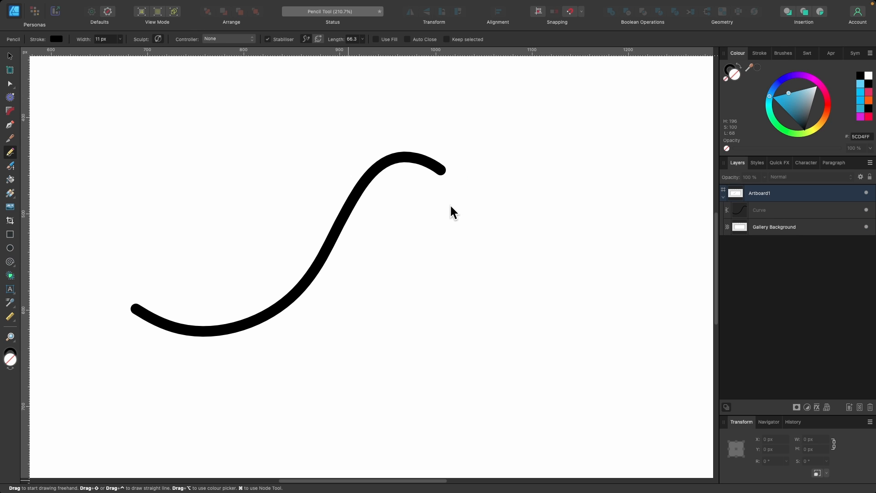
mouse_move(466, 212)
mouse_down()
mouse_move(440, 200)
mouse_move(301, 436)
mouse_move(270, 440)
mouse_up()
mouse_move(523, 247)
mouse_down()
mouse_move(497, 242)
mouse_move(505, 363)
mouse_move(482, 465)
mouse_up()
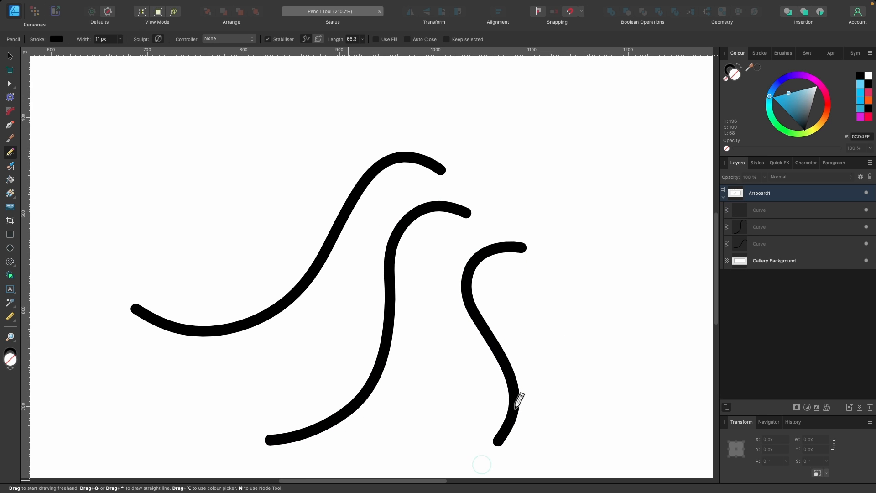
mouse_move(606, 253)
mouse_down()
mouse_move(547, 316)
mouse_move(613, 367)
mouse_move(609, 448)
mouse_up()
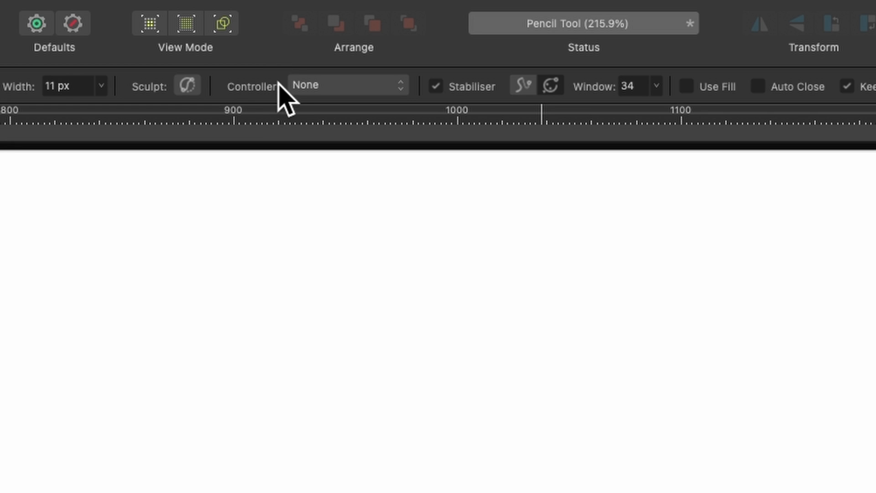
Review the Pencil tool's Controller options, leave it at None, and draw a looping H-shaped curve.
click(380, 78)
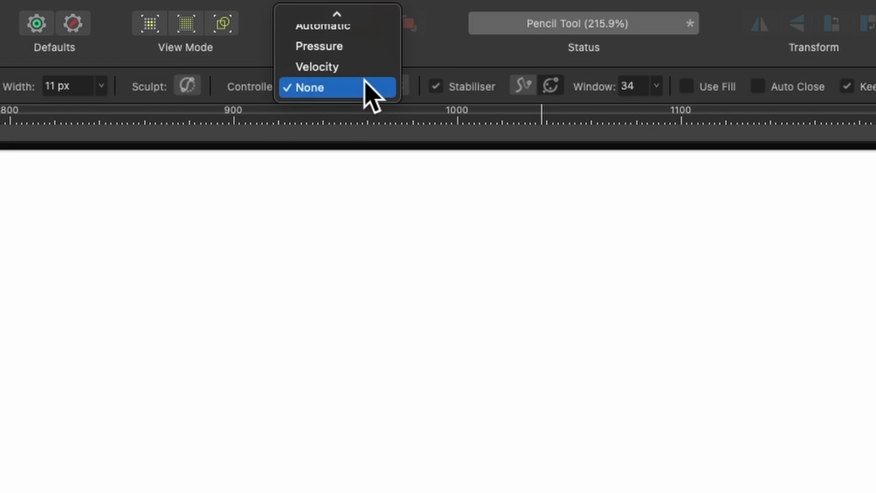
mouse_move(368, 10)
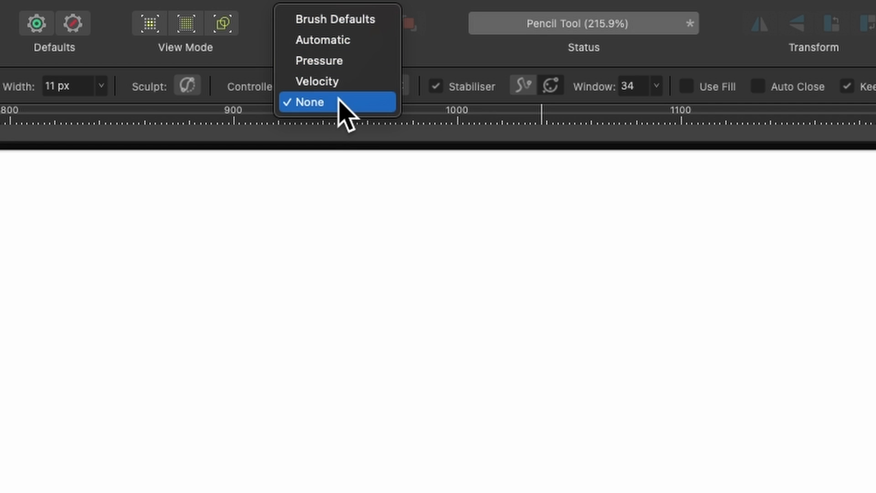
click(255, 88)
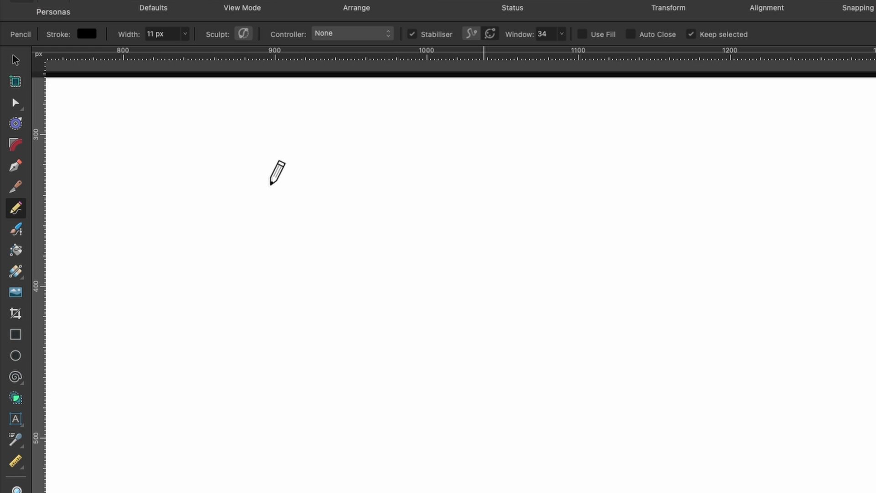
mouse_move(253, 197)
mouse_down()
mouse_move(289, 204)
mouse_move(311, 196)
mouse_move(222, 297)
mouse_move(435, 181)
mouse_move(293, 394)
mouse_up()
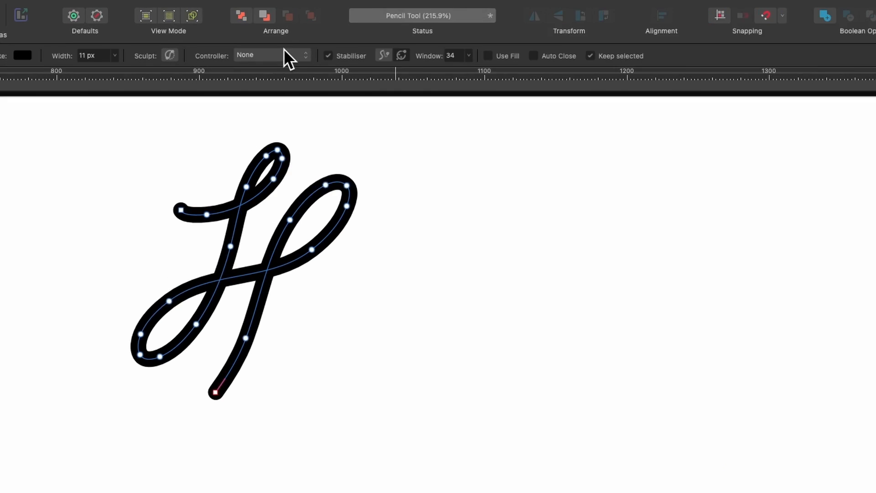
Set the Controller to Velocity, draw two freehand test strokes beside the H-shaped curve, and delete both test strokes.
click(239, 39)
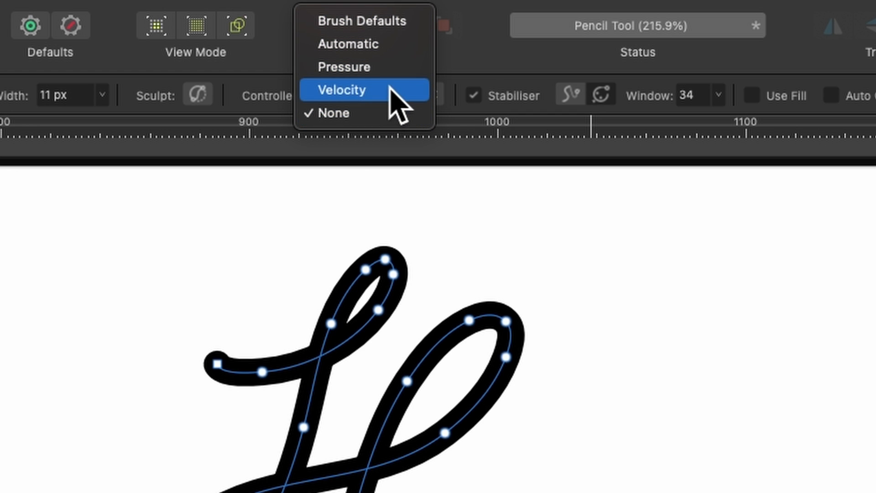
click(393, 90)
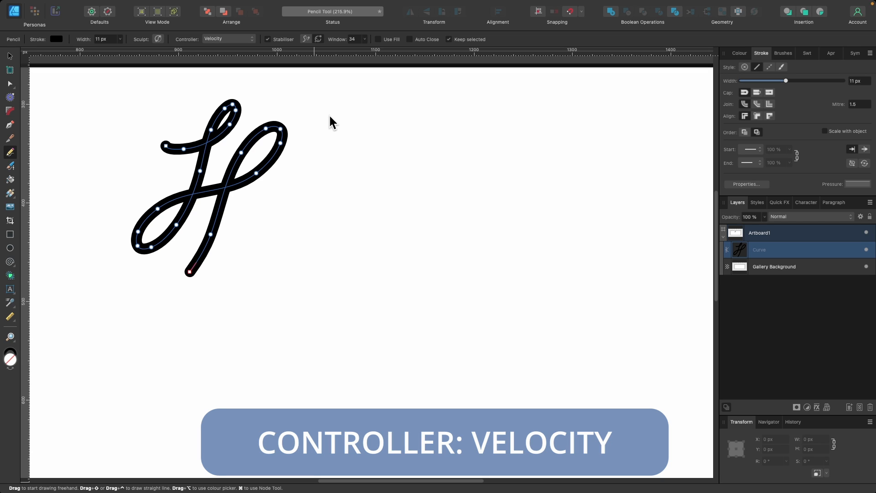
mouse_move(328, 116)
mouse_down()
mouse_move(512, 121)
mouse_move(557, 133)
mouse_move(306, 160)
mouse_up()
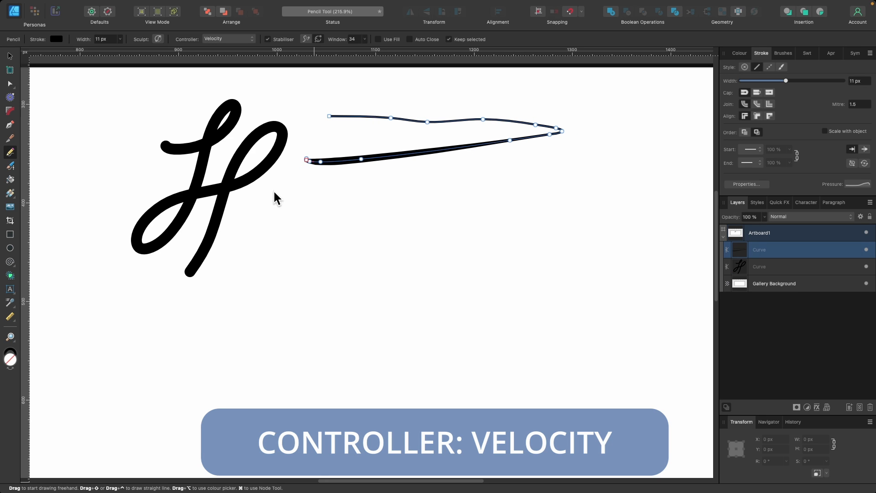
mouse_move(303, 188)
mouse_down()
mouse_move(439, 182)
mouse_move(518, 189)
mouse_move(229, 254)
mouse_move(305, 261)
mouse_move(520, 238)
mouse_move(206, 347)
mouse_up()
key(BackSpace)
key(BackSpace)
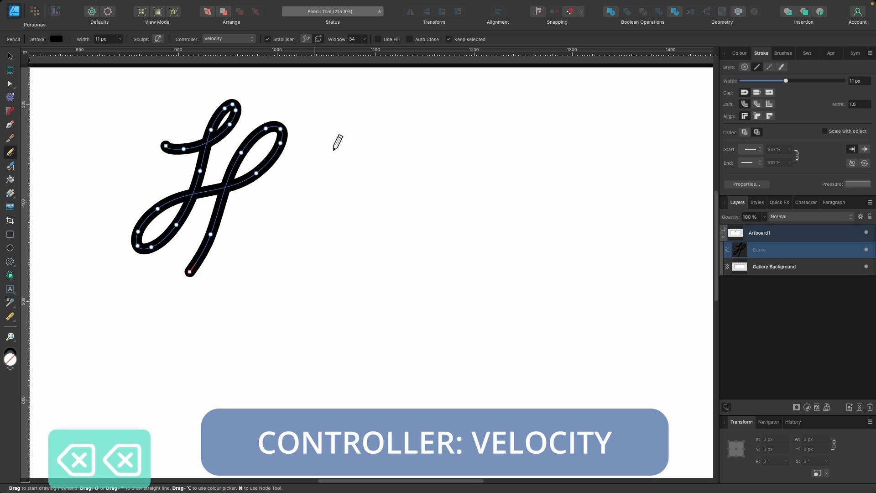
Draw a slanted multi-loop curve with the Velocity controller, and delete it together with the H-shaped curve.
mouse_move(311, 149)
mouse_down()
mouse_move(352, 149)
mouse_move(406, 120)
mouse_move(412, 101)
mouse_move(267, 274)
mouse_move(292, 219)
mouse_up()
mouse_move(441, 133)
mouse_down()
mouse_move(414, 134)
mouse_move(279, 333)
mouse_move(356, 251)
mouse_up()
mouse_move(481, 124)
mouse_down()
mouse_move(443, 163)
mouse_move(300, 400)
mouse_move(320, 319)
mouse_move(495, 199)
mouse_move(509, 141)
mouse_move(358, 386)
mouse_up()
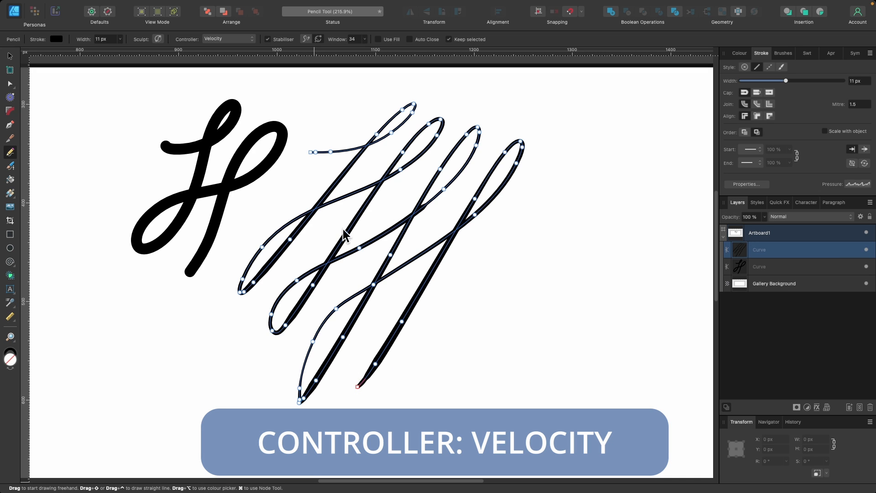
key(BackSpace)
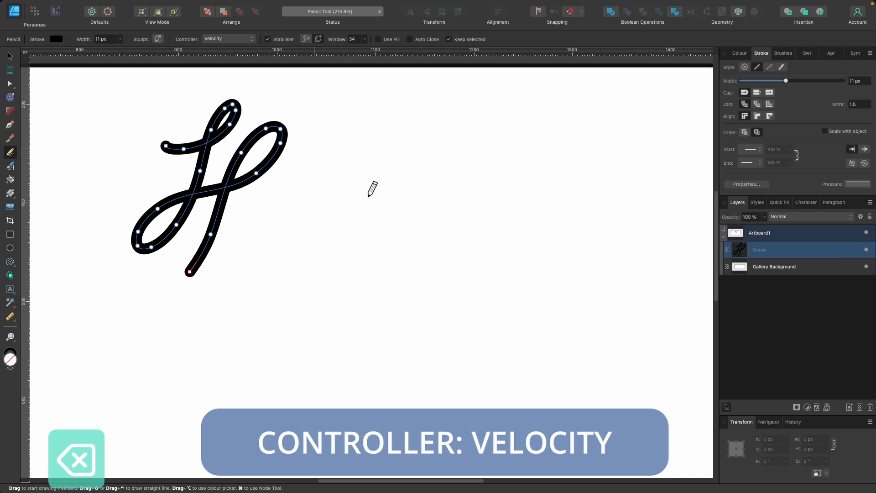
key(BackSpace)
Set the Controller to Pressure, draw a test stroke and a slanted multi-loop curve, deleting each one.
click(237, 39)
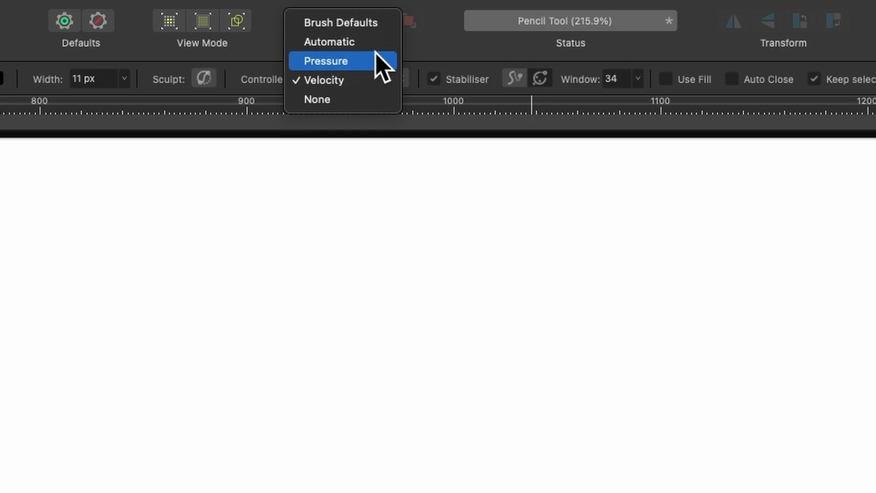
click(377, 61)
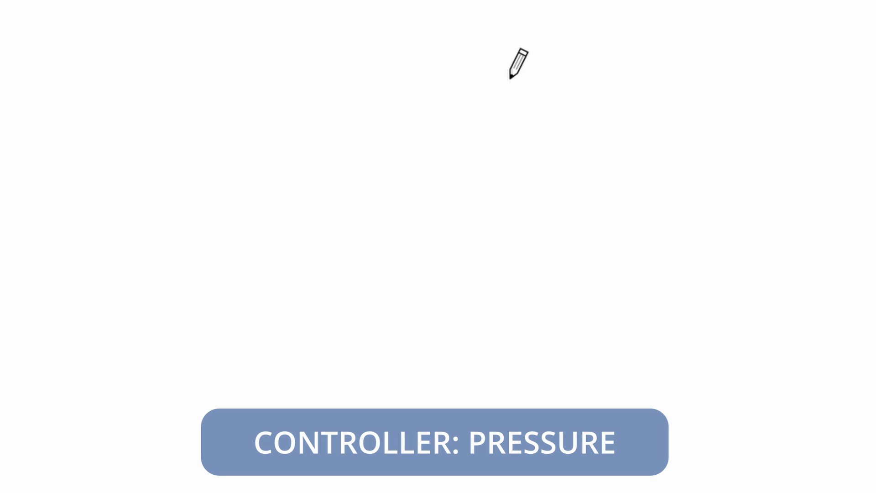
mouse_move(441, 116)
mouse_down()
mouse_move(413, 136)
mouse_move(401, 182)
mouse_move(403, 214)
mouse_move(424, 229)
mouse_move(457, 228)
mouse_move(495, 209)
mouse_move(604, 115)
mouse_move(657, 111)
mouse_move(656, 174)
mouse_move(621, 214)
mouse_up()
key(BackSpace)
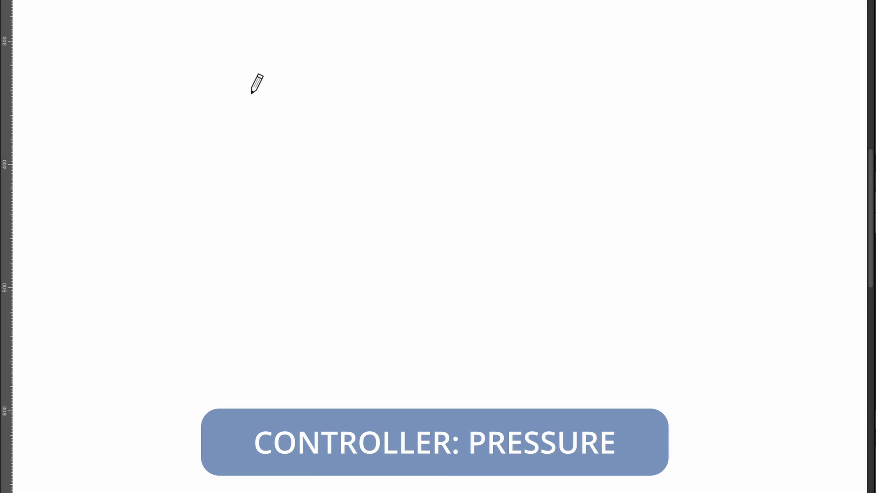
mouse_move(255, 108)
mouse_down()
mouse_move(288, 111)
mouse_move(383, 88)
mouse_move(381, 61)
mouse_move(232, 229)
mouse_move(267, 185)
mouse_move(397, 123)
mouse_move(415, 78)
mouse_move(326, 232)
mouse_move(266, 250)
mouse_move(423, 149)
mouse_move(428, 121)
mouse_move(315, 320)
mouse_move(395, 236)
mouse_move(503, 95)
mouse_move(398, 295)
mouse_move(367, 334)
mouse_up()
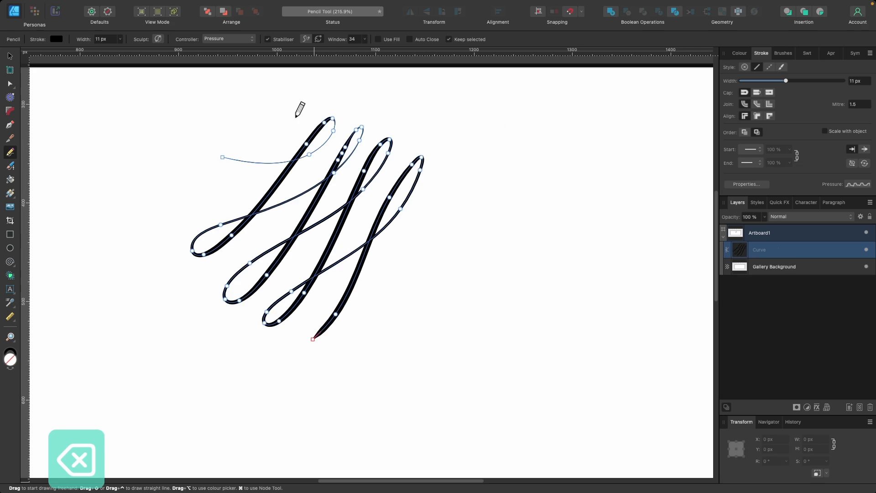
key(BackSpace)
Set the Controller to Automatic and draw two slanted multi-loop curves side by side.
click(447, 72)
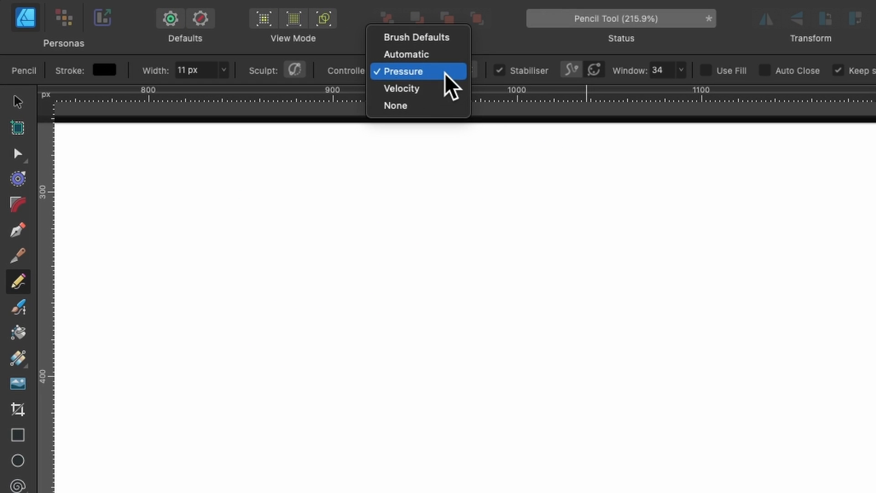
click(439, 60)
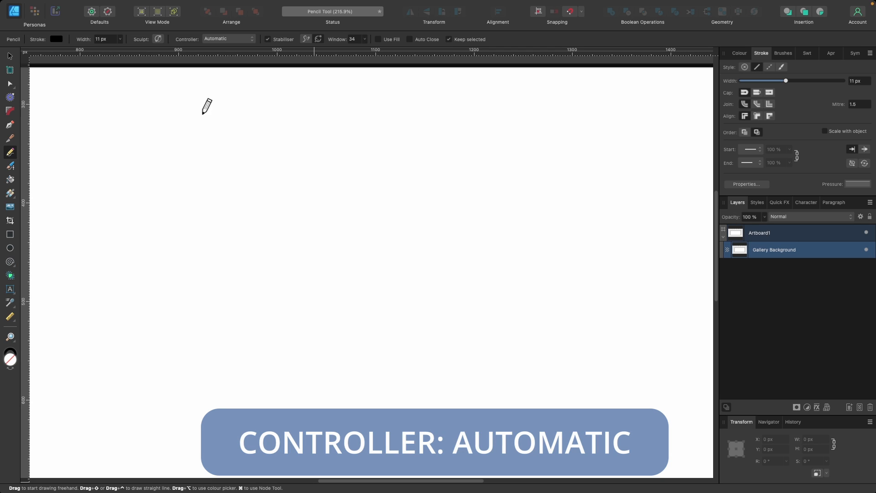
mouse_move(200, 168)
mouse_down()
mouse_move(218, 171)
mouse_move(288, 159)
mouse_move(309, 113)
mouse_move(292, 119)
mouse_move(212, 248)
mouse_move(173, 257)
mouse_move(204, 223)
mouse_move(266, 210)
mouse_move(347, 171)
mouse_move(354, 131)
mouse_move(263, 274)
mouse_move(219, 310)
mouse_move(215, 284)
mouse_move(390, 180)
mouse_move(403, 146)
mouse_move(365, 193)
mouse_move(310, 302)
mouse_move(275, 325)
mouse_move(290, 293)
mouse_move(441, 204)
mouse_move(474, 163)
mouse_up()
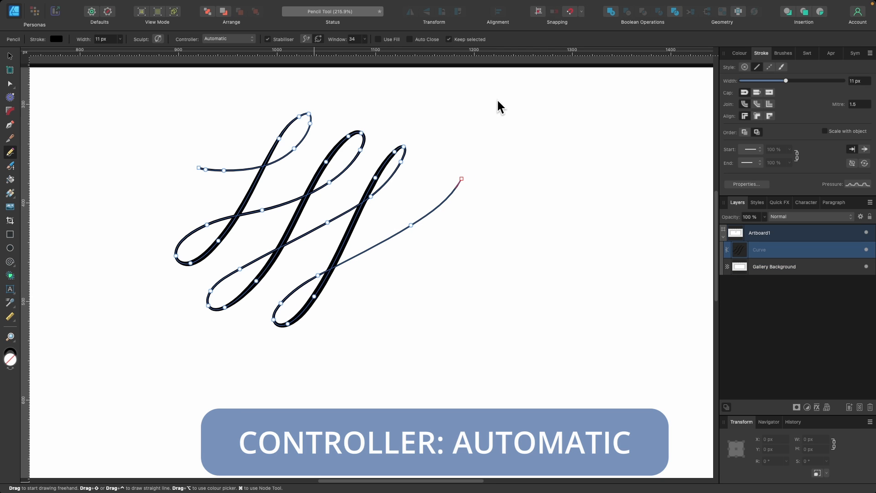
scroll(493, 153, right, 4)
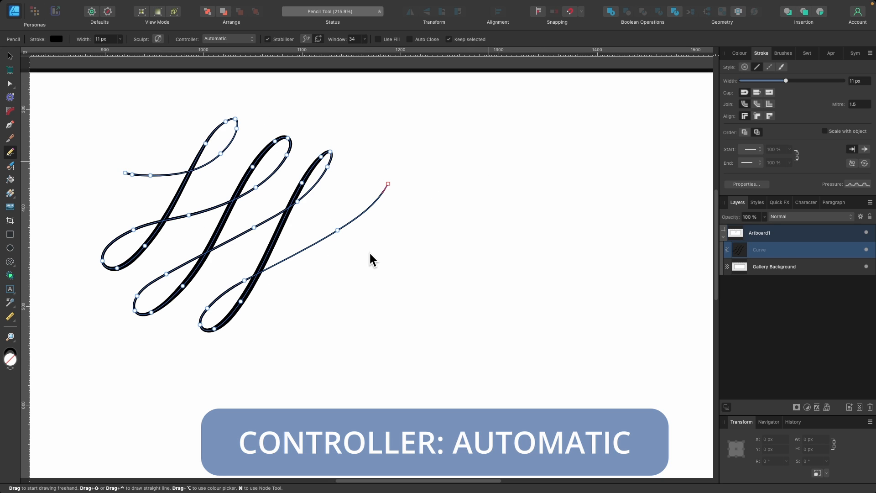
mouse_move(370, 254)
mouse_down()
mouse_move(454, 238)
mouse_move(493, 216)
mouse_move(510, 197)
mouse_move(508, 176)
mouse_move(483, 185)
mouse_move(445, 237)
mouse_up()
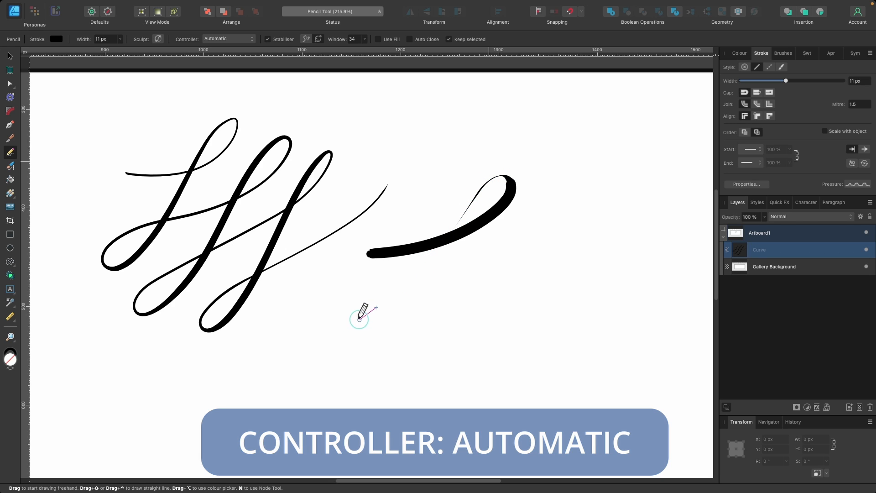
mouse_move(350, 305)
mouse_down()
mouse_move(524, 245)
mouse_move(571, 187)
mouse_move(538, 208)
mouse_move(397, 354)
mouse_move(382, 348)
mouse_move(589, 255)
mouse_move(601, 209)
mouse_move(507, 323)
mouse_move(458, 356)
mouse_move(623, 276)
mouse_move(639, 183)
mouse_up()
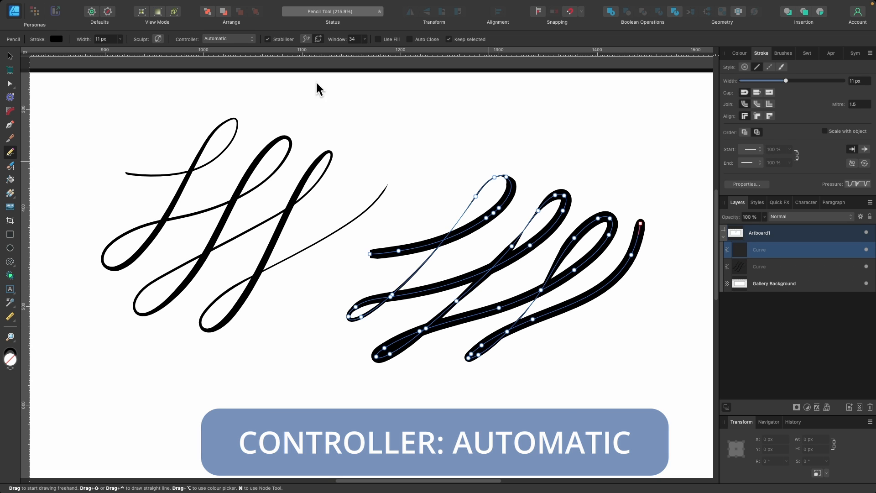
Set the Controller to Brush Defaults and delete both looped curves.
click(227, 40)
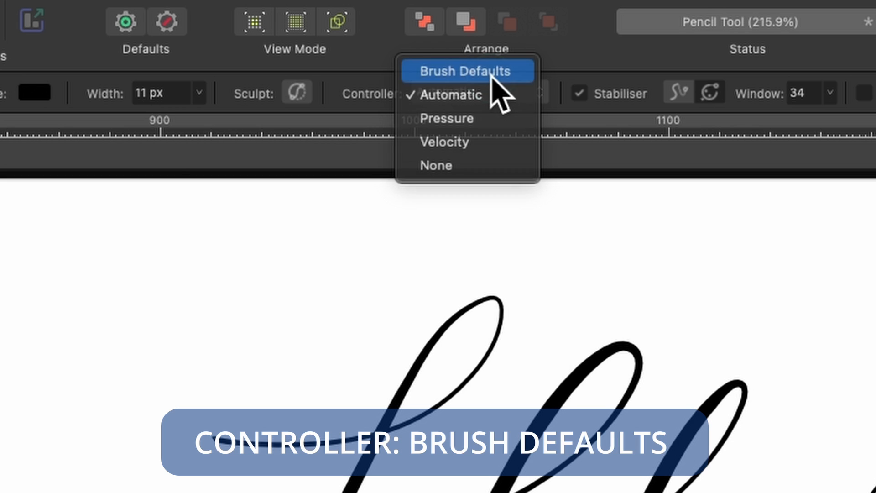
click(493, 77)
key(BackSpace)
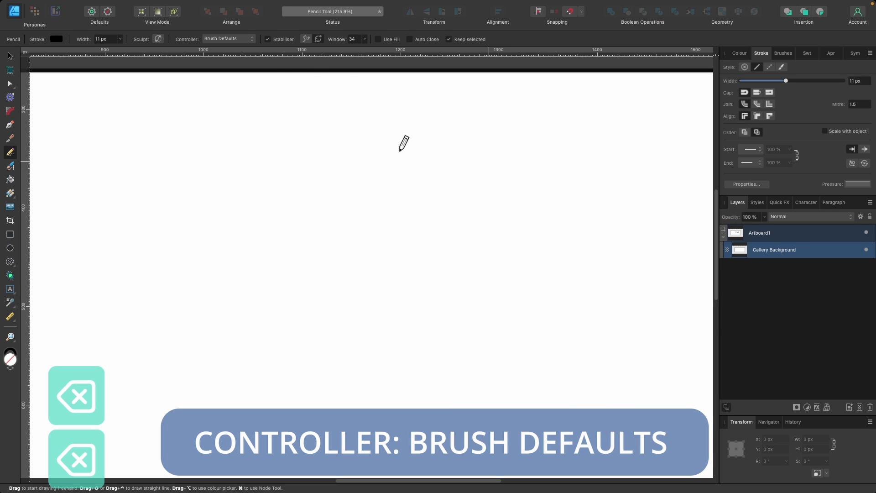
click(238, 40)
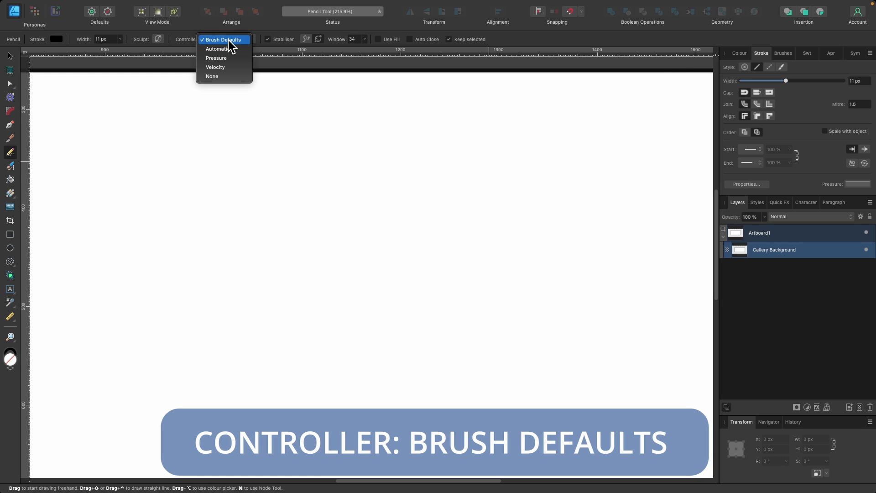
click(263, 28)
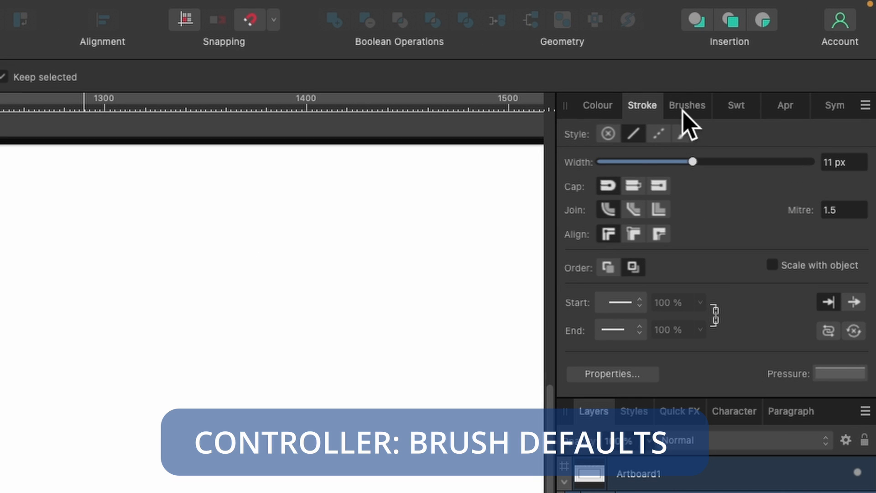
Open the 16 px Solid Brush in the Basic brushes for editing, inspect its Pressure profile curve, and close the editor.
click(784, 53)
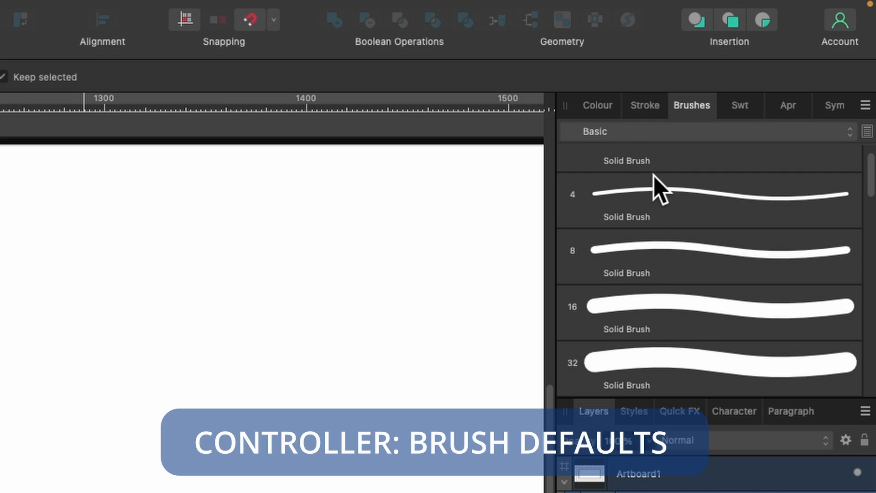
click(646, 309)
double_click(643, 307)
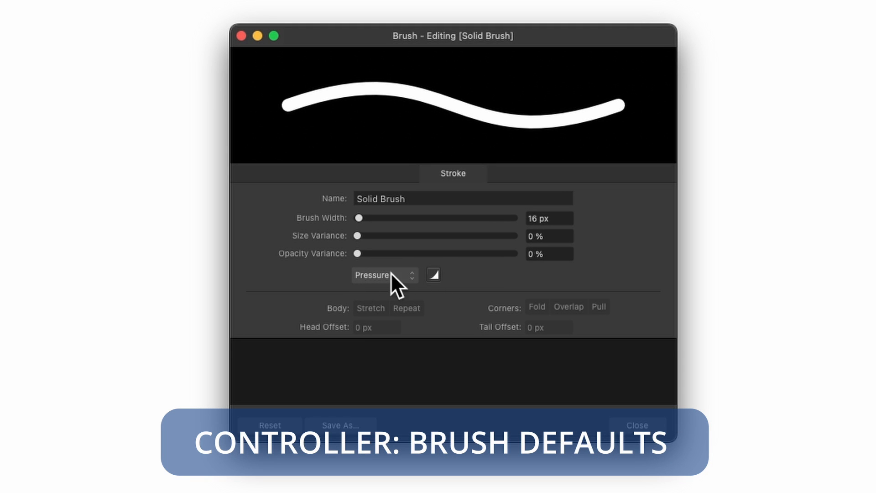
click(434, 275)
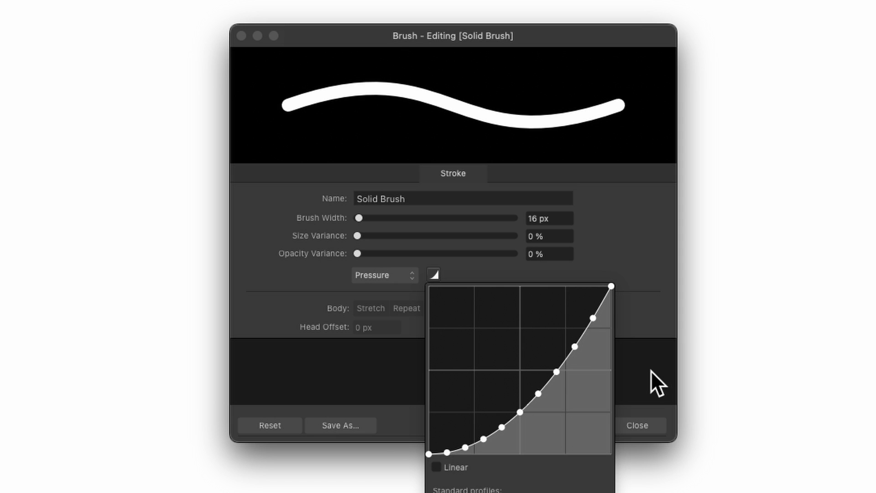
click(653, 402)
click(648, 422)
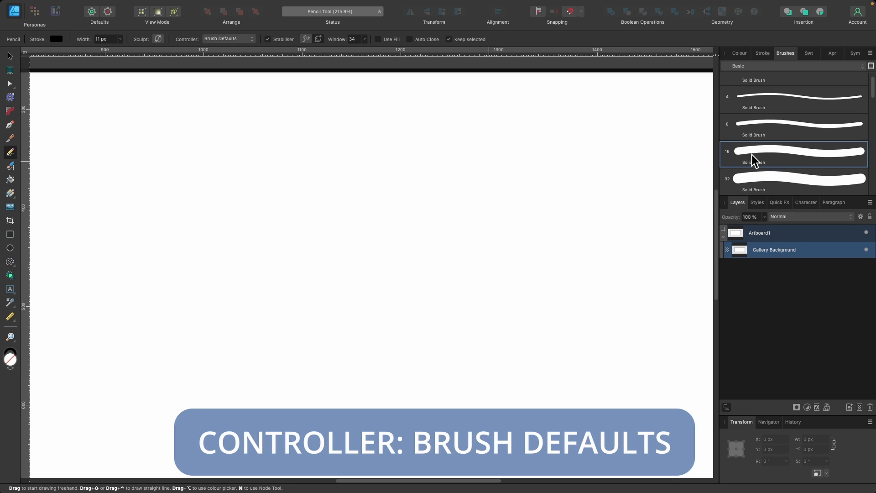
Draw a large looping freehand curve with the Controller at Brush Defaults, and delete it.
mouse_move(246, 185)
mouse_down()
mouse_move(309, 212)
mouse_move(415, 223)
mouse_move(500, 174)
mouse_move(480, 160)
mouse_move(325, 311)
mouse_move(237, 327)
mouse_move(272, 288)
mouse_move(365, 267)
mouse_move(452, 269)
mouse_move(533, 257)
mouse_move(575, 211)
mouse_move(519, 234)
mouse_move(432, 330)
mouse_move(343, 394)
mouse_move(278, 406)
mouse_move(310, 351)
mouse_move(567, 299)
mouse_move(611, 249)
mouse_move(519, 337)
mouse_move(417, 403)
mouse_move(283, 425)
mouse_move(202, 351)
mouse_move(218, 183)
mouse_move(351, 108)
mouse_move(522, 147)
mouse_move(594, 213)
mouse_move(590, 346)
mouse_up()
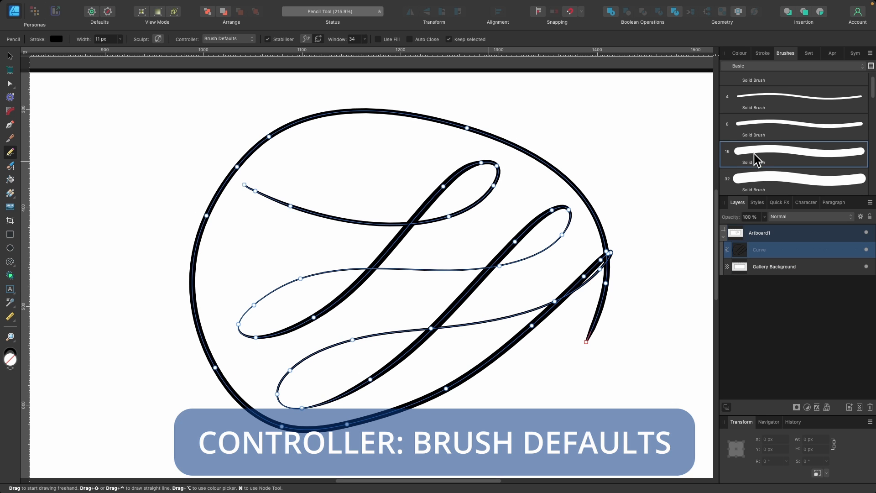
key(BackSpace)
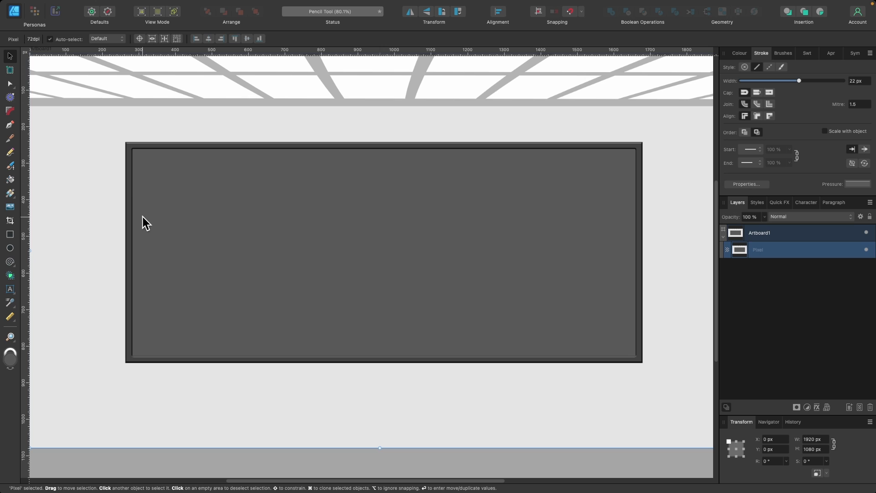
With the Pencil tool, set the Controller to Pressure and draw a winding S-shaped freehand curve on the grey board.
click(10, 152)
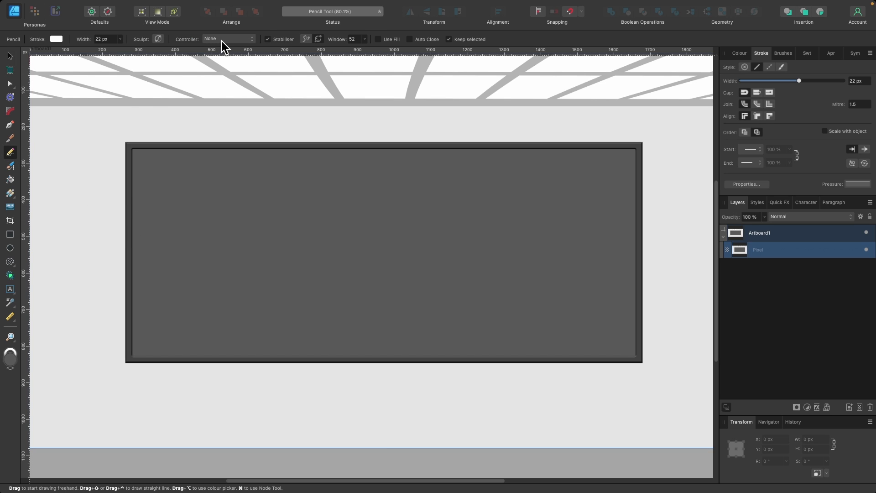
click(236, 39)
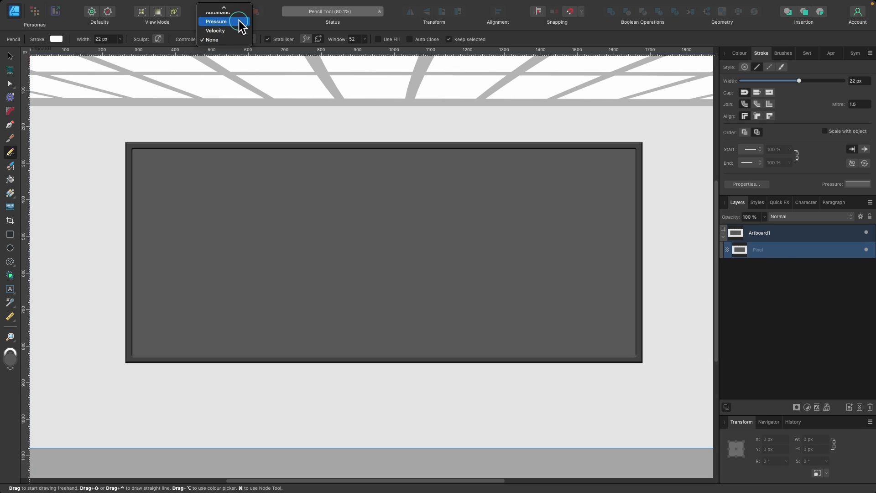
click(236, 22)
scroll(366, 206, up, 5)
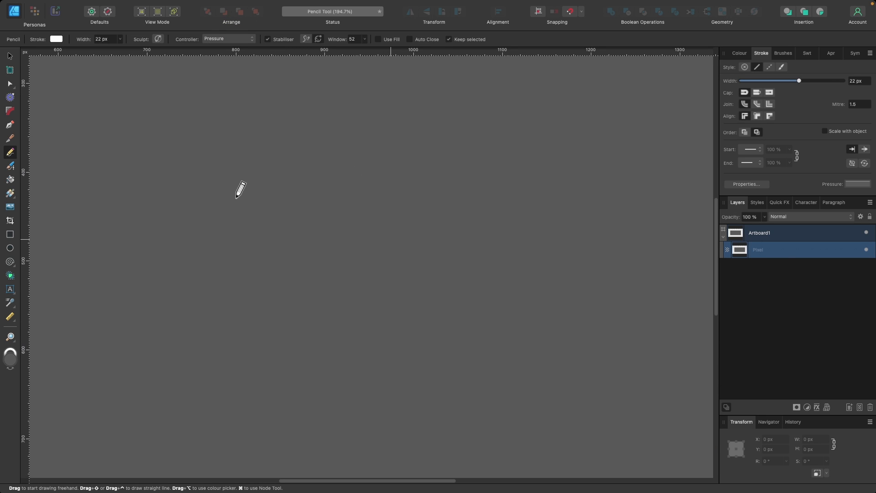
mouse_move(262, 173)
mouse_down()
mouse_move(306, 117)
mouse_move(341, 114)
mouse_move(360, 148)
mouse_move(348, 178)
mouse_move(292, 204)
mouse_move(282, 233)
mouse_move(304, 253)
mouse_move(404, 208)
mouse_move(443, 245)
mouse_move(408, 287)
mouse_move(360, 285)
mouse_move(301, 322)
mouse_move(281, 363)
mouse_move(330, 375)
mouse_move(404, 340)
mouse_move(441, 328)
mouse_up()
Examine the stroke width variation along the pressure-controlled curve up close, and delete the curve.
scroll(400, 286, up, 5)
scroll(381, 261, down, 10)
scroll(349, 347, up, 8)
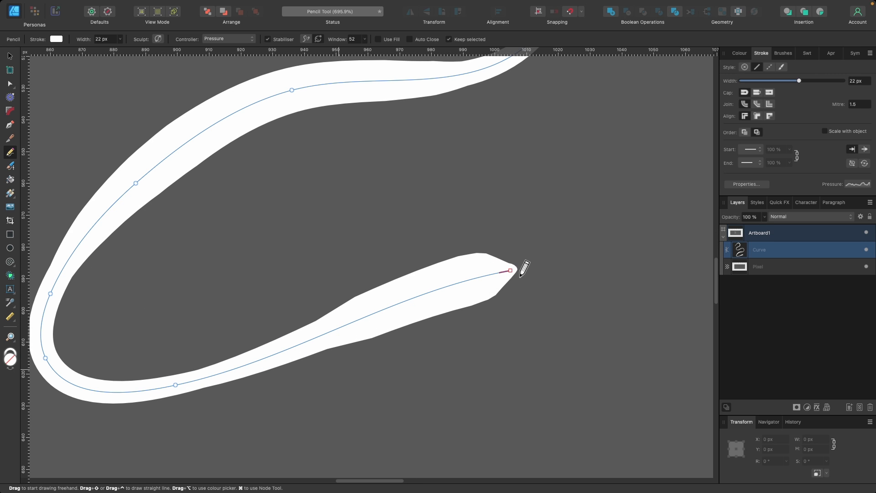
scroll(378, 311, left, 3)
scroll(420, 309, down, 6)
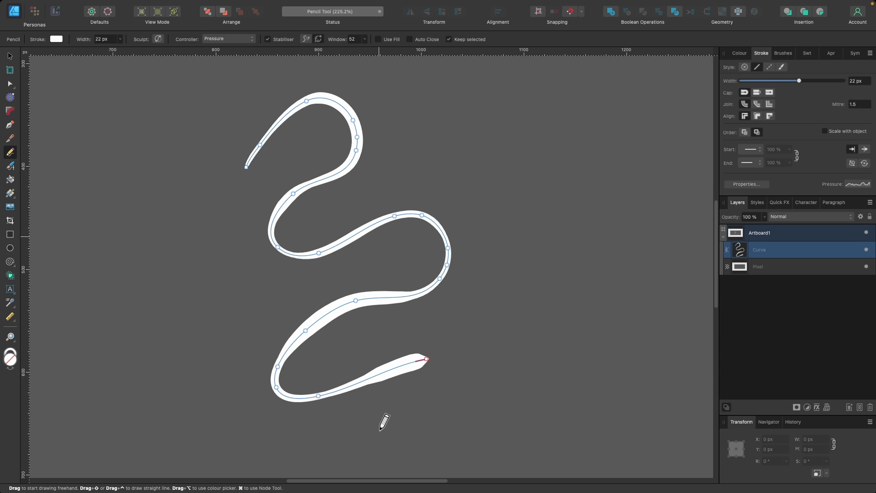
key(BackSpace)
Set the Controller to None and detach the Stroke settings as a floating window over the canvas.
scroll(354, 190, down, 3)
scroll(354, 191, down, 3)
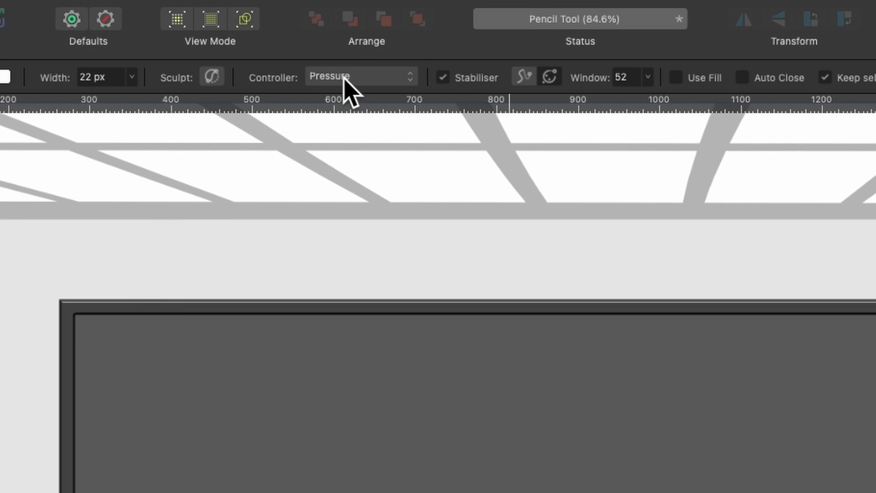
drag(353, 77, 357, 120)
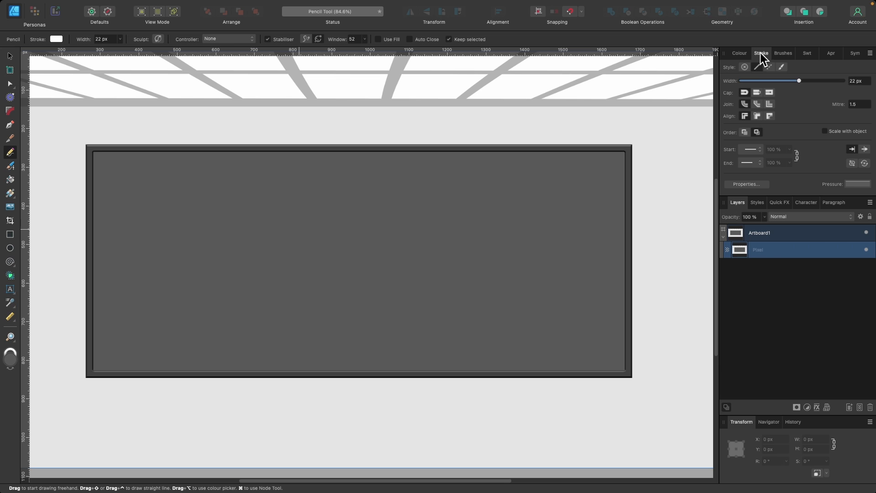
mouse_move(761, 54)
mouse_down()
mouse_move(592, 110)
mouse_move(158, 155)
mouse_move(161, 121)
mouse_up()
Draw a straight horizontal line about 220 px long beside the floating Stroke settings, and open its Pressure profile.
scroll(330, 208, up, 5)
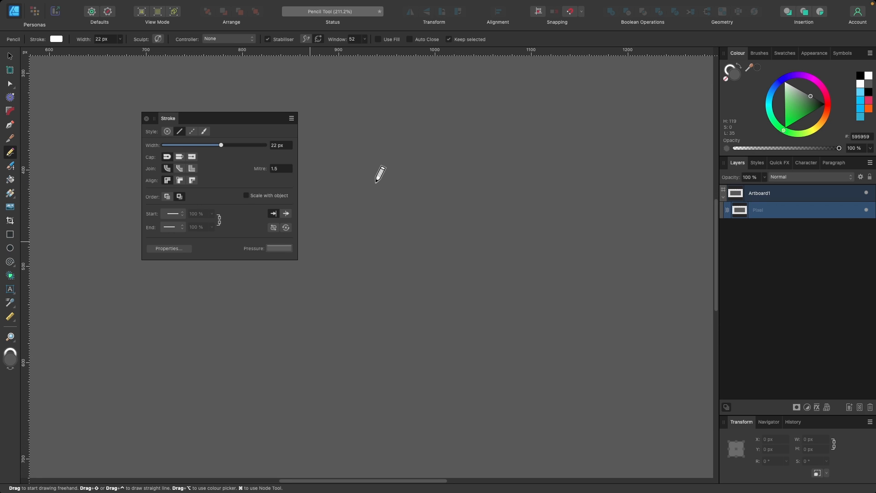
drag(368, 184, 574, 175)
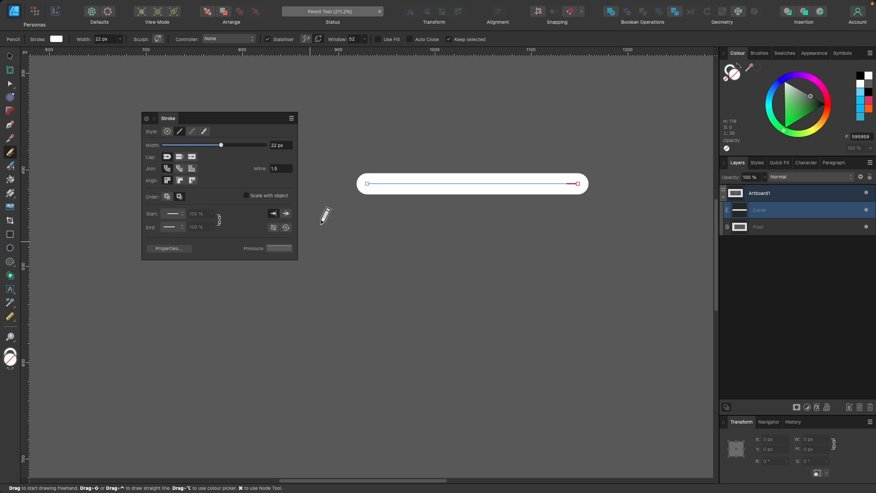
drag(263, 126, 287, 91)
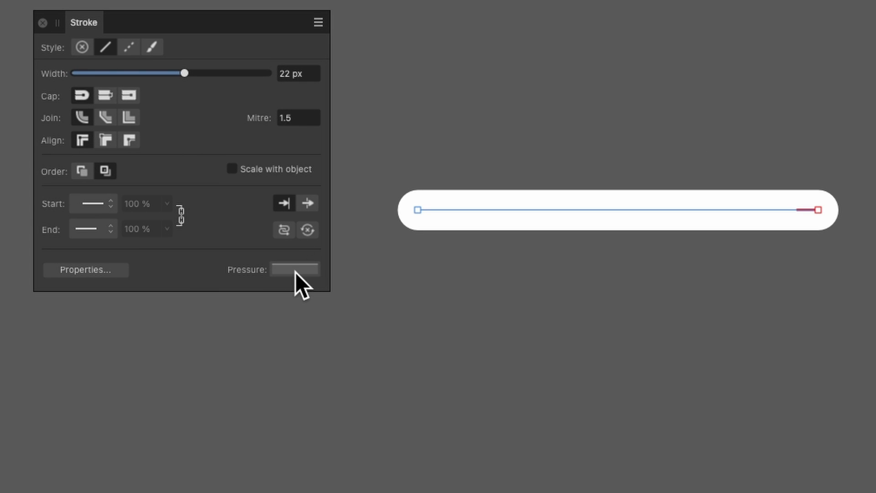
click(296, 270)
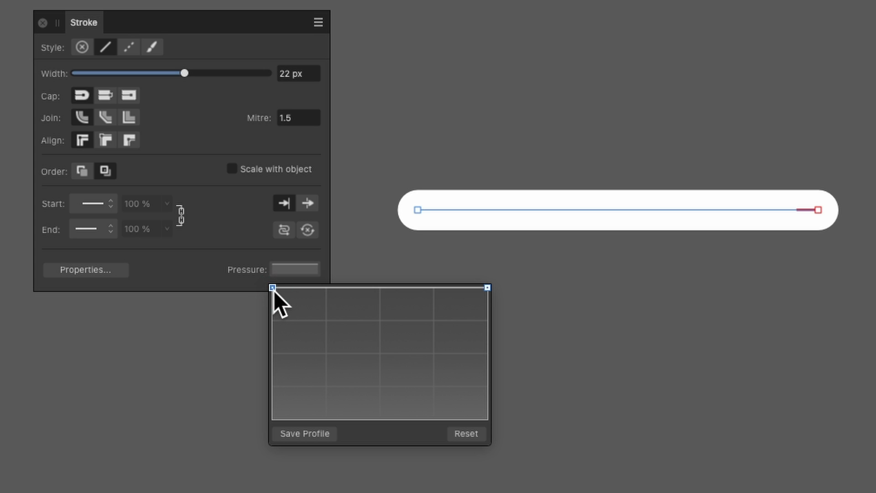
Lower the start point of the line's pressure profile to zero, and raise it back to full pressure.
mouse_move(273, 288)
mouse_down()
mouse_move(261, 422)
mouse_move(268, 364)
mouse_move(274, 407)
mouse_move(280, 296)
mouse_move(283, 379)
mouse_move(290, 245)
mouse_up()
mouse_move(273, 288)
mouse_down()
mouse_move(272, 405)
mouse_move(264, 349)
mouse_move(279, 399)
mouse_move(275, 436)
mouse_up()
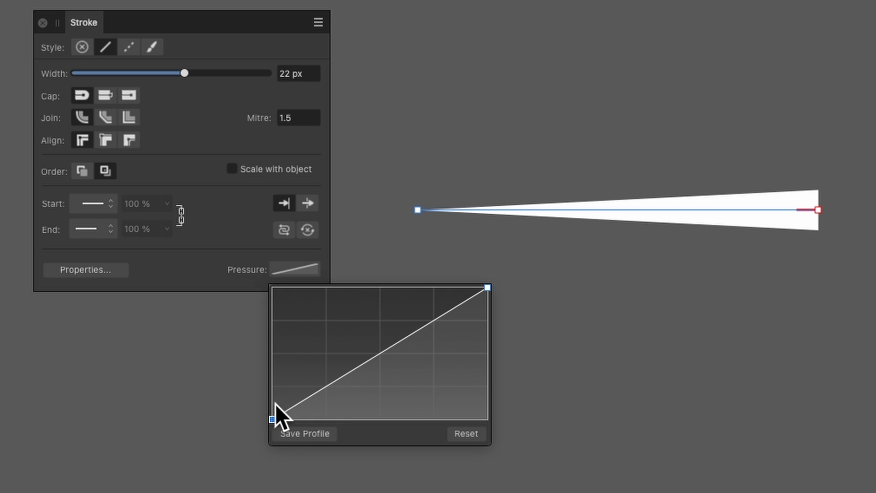
drag(273, 431, 265, 300)
drag(275, 420, 274, 270)
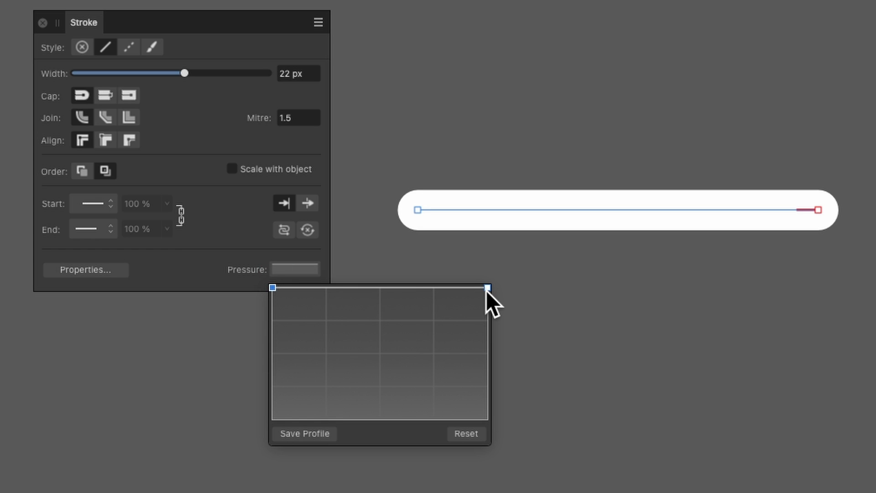
Lower the end point of the line's pressure profile to zero and save the linear taper as a profile.
click(487, 289)
mouse_move(485, 287)
mouse_down()
mouse_move(493, 417)
mouse_move(485, 351)
mouse_move(493, 262)
mouse_up()
drag(487, 288, 481, 426)
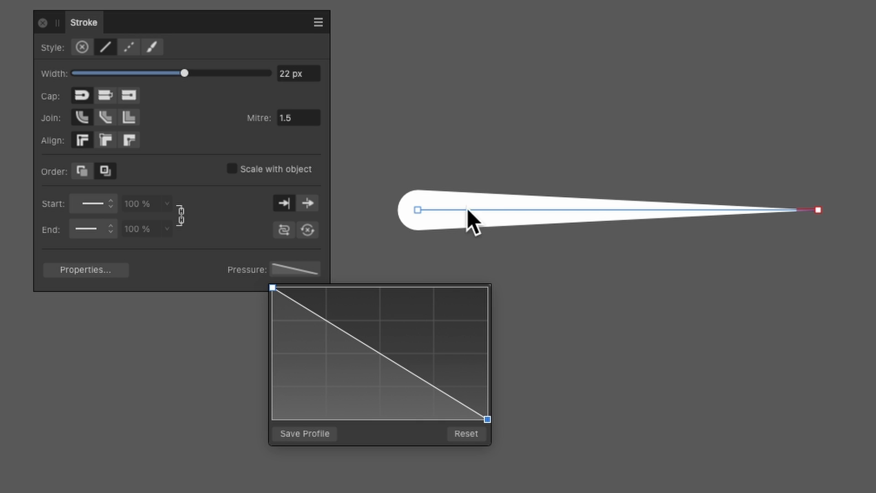
click(305, 435)
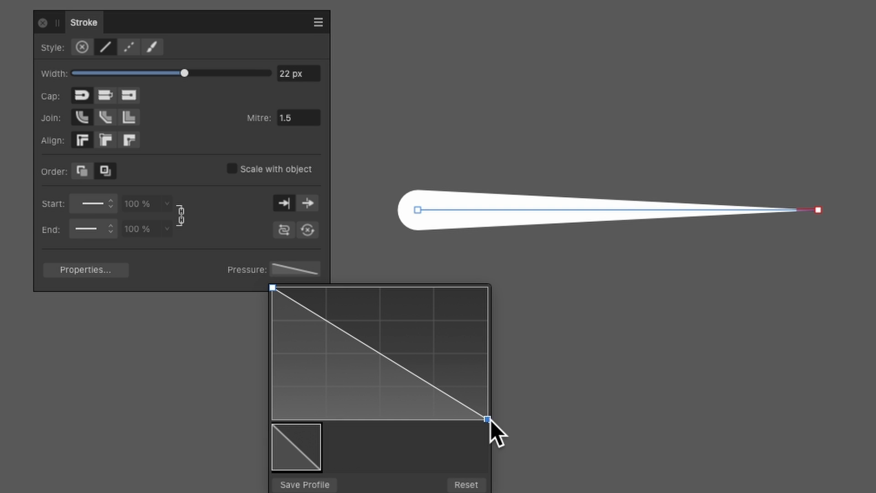
Reshape the pressure profile into an arch with full pressure at the midpoint and zero at both ends, and save it.
mouse_move(487, 420)
mouse_down()
mouse_move(483, 279)
mouse_move(487, 288)
mouse_up()
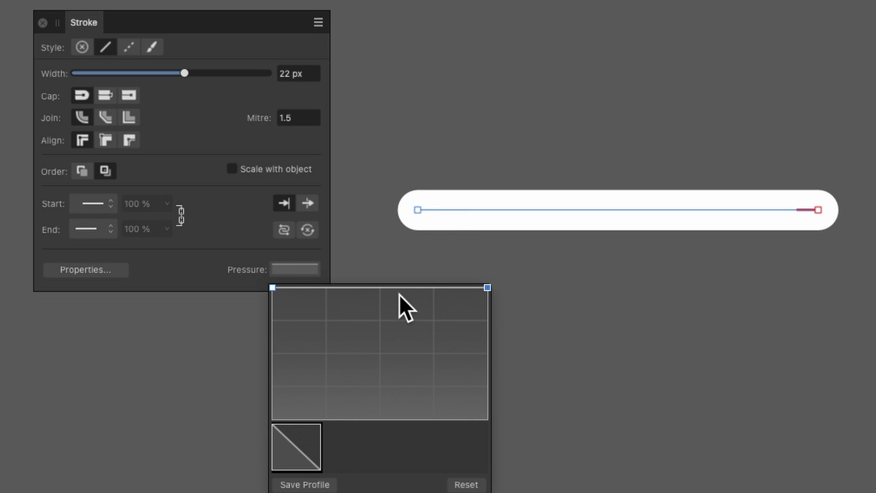
click(380, 287)
mouse_move(271, 288)
mouse_down()
mouse_move(255, 464)
mouse_move(261, 342)
mouse_move(268, 430)
mouse_up()
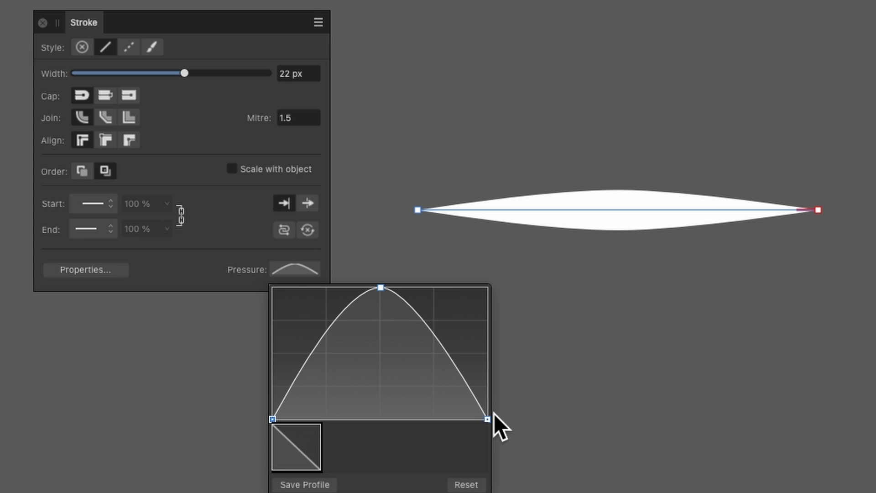
click(323, 484)
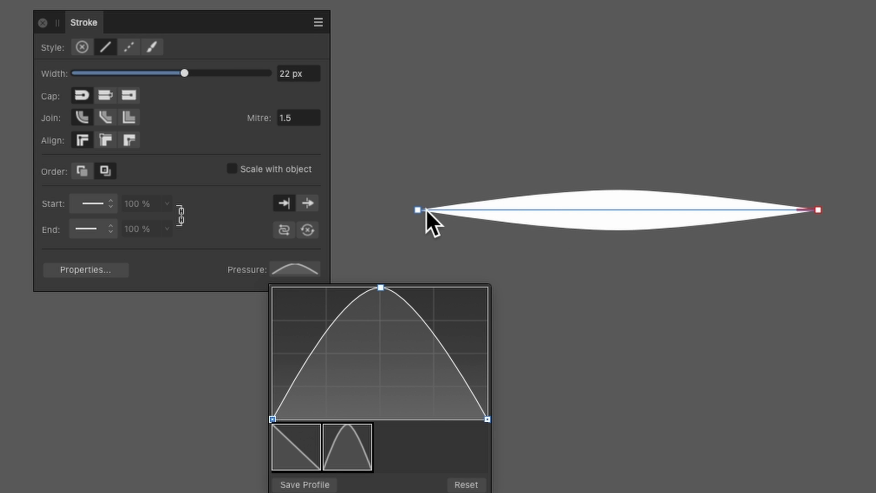
Add a point on each side of the arch, raised to about three-quarters pressure, and save this fuller profile.
drag(448, 356, 448, 322)
mouse_move(320, 350)
mouse_down()
mouse_move(326, 343)
mouse_move(313, 323)
mouse_up()
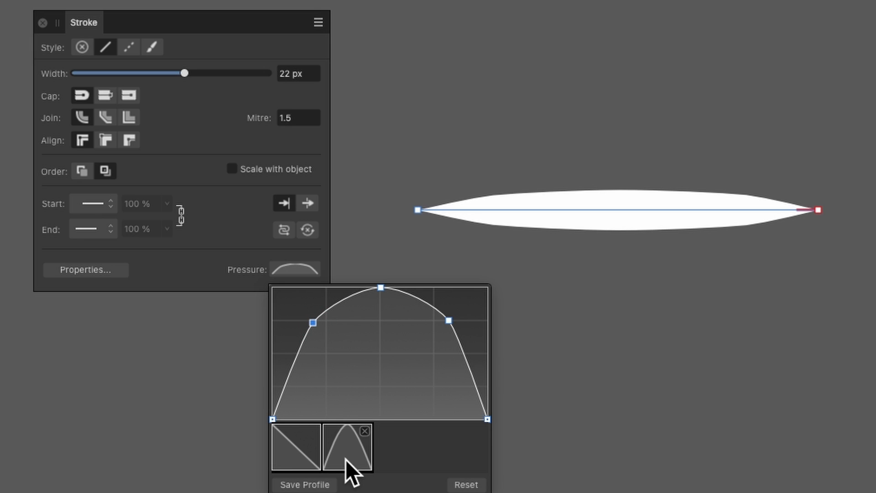
click(326, 483)
mouse_move(421, 435)
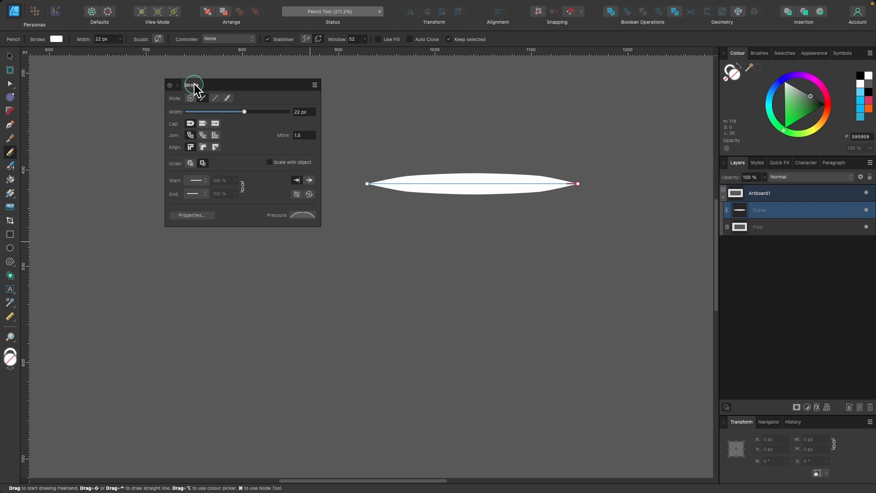
Dock the Stroke settings back between Colour and Brushes, and delete the horizontal line.
drag(91, 26, 342, 39)
mouse_move(329, 93)
mouse_down()
mouse_move(753, 70)
mouse_move(759, 59)
mouse_move(776, 60)
mouse_up()
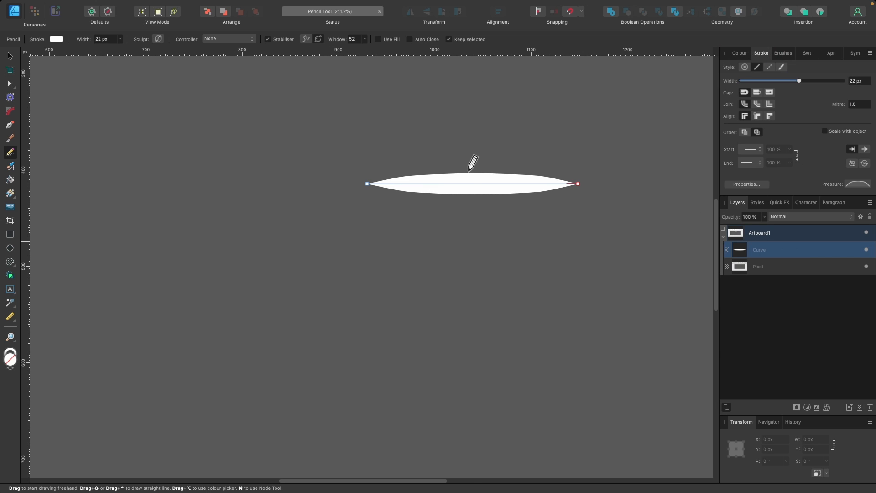
scroll(470, 157, down, 3)
key(BackSpace)
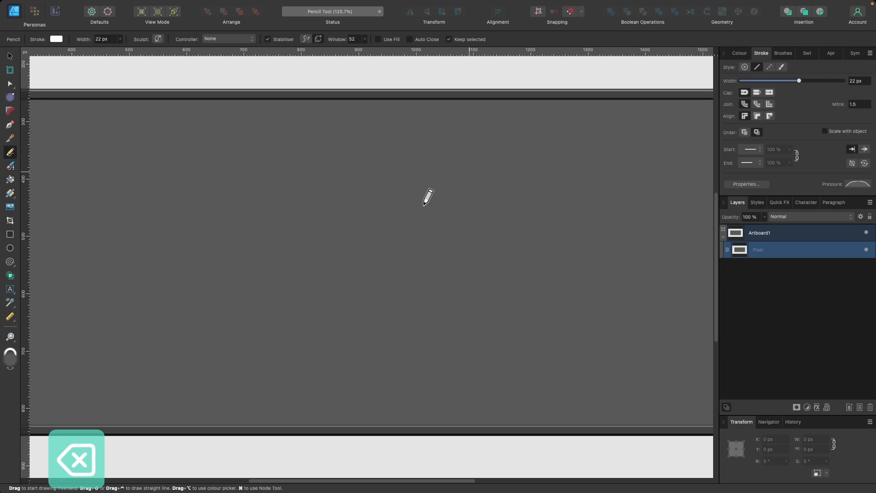
Draw a tall S-shaped stem curve about 470 px high, from the lower part of the board upwards.
scroll(256, 329, up, 2)
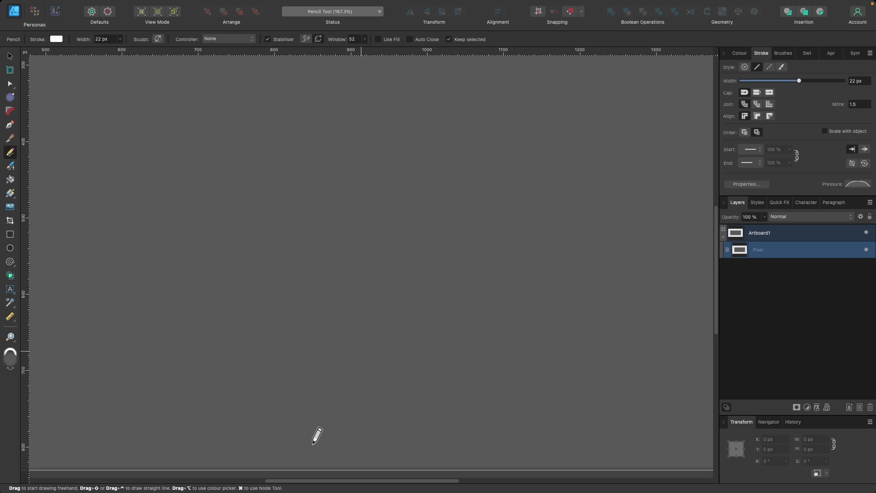
mouse_move(314, 443)
mouse_down()
mouse_move(354, 362)
mouse_move(357, 287)
mouse_up()
mouse_move(303, 198)
mouse_down()
mouse_move(280, 152)
mouse_move(272, 112)
mouse_move(281, 79)
mouse_up()
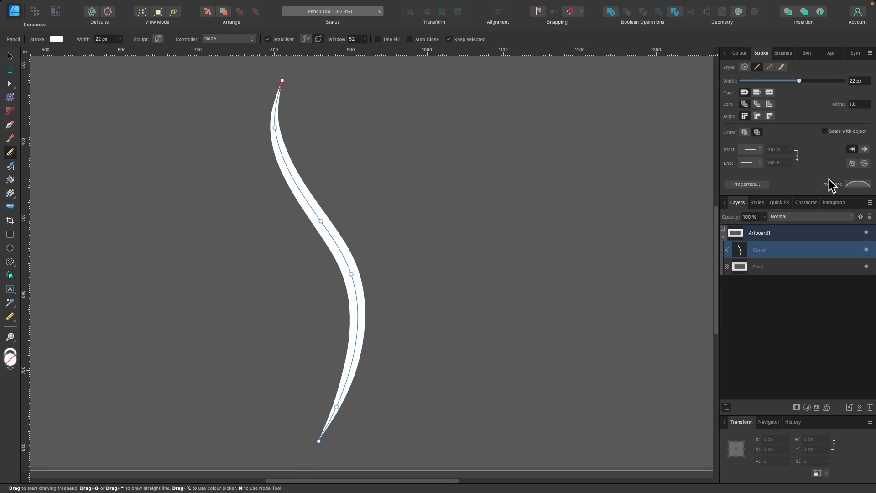
Apply the saved linear taper to the stem's pressure, and add a point right of the middle raised to nearly full pressure.
click(853, 185)
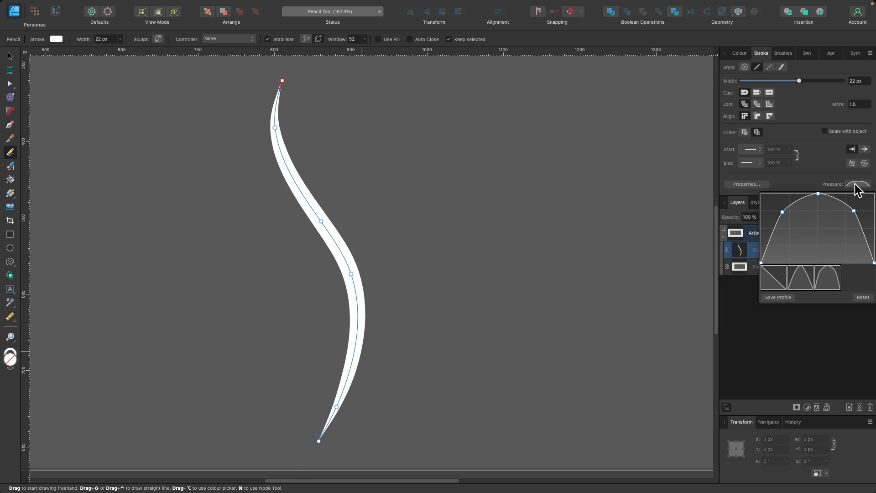
click(772, 281)
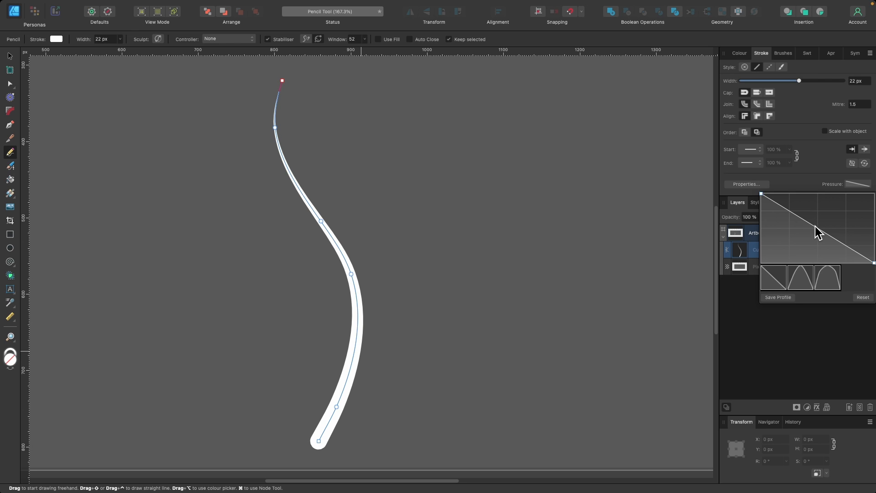
drag(818, 232, 832, 198)
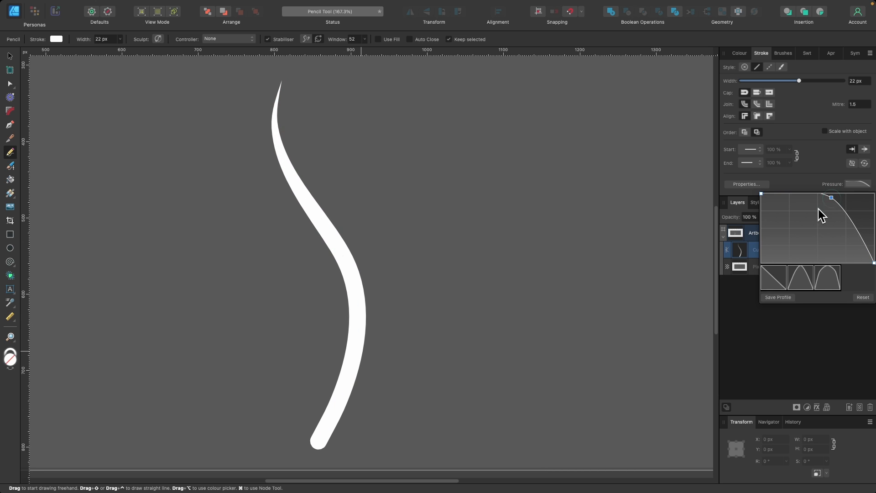
Draw a branch rising from the stem and hooking over to the right, and move its base node slightly inward to blend with the stem.
click(12, 150)
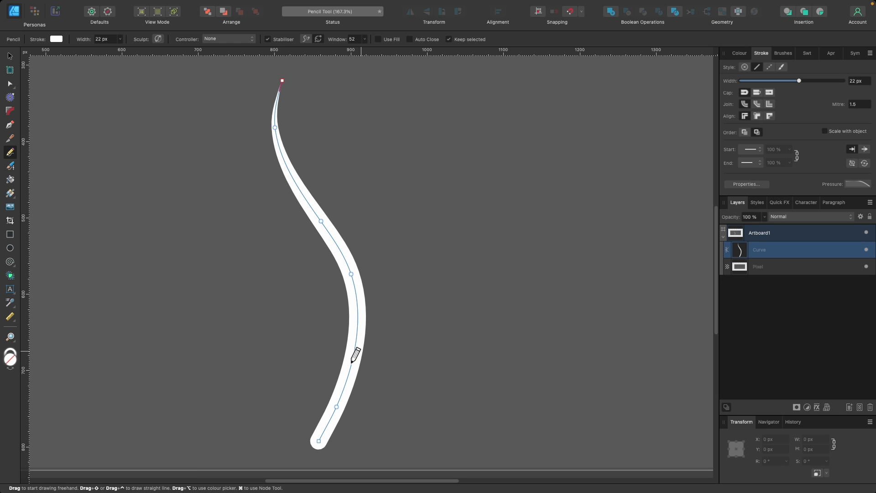
mouse_move(352, 361)
mouse_down()
mouse_move(362, 313)
mouse_move(339, 192)
mouse_move(355, 155)
mouse_move(371, 145)
mouse_move(398, 178)
mouse_up()
scroll(367, 379, up, 3)
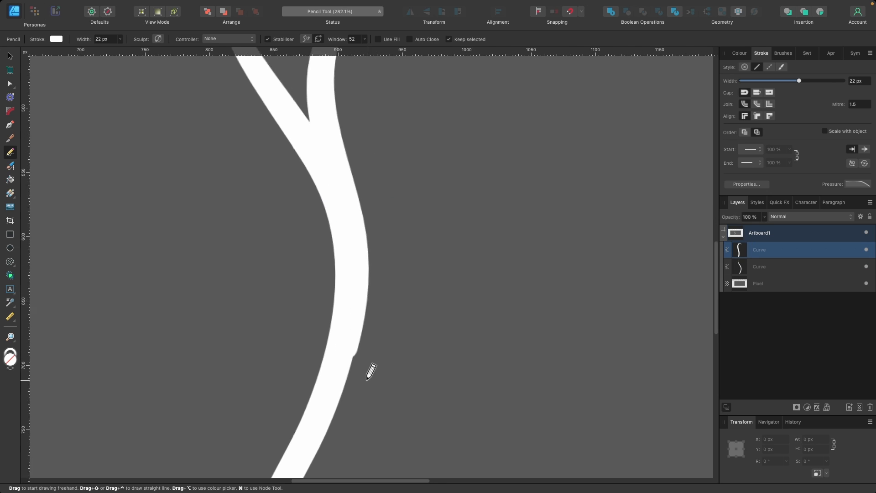
scroll(370, 372, up, 1)
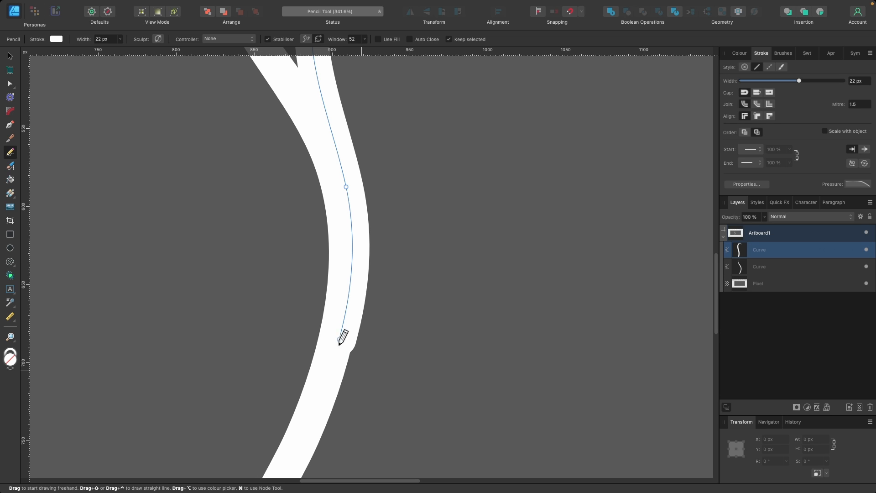
key(super)
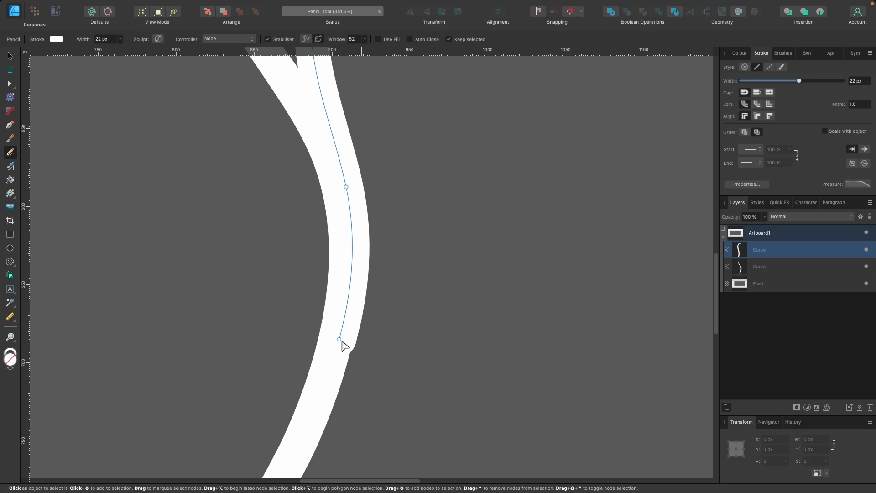
drag(339, 338, 336, 339)
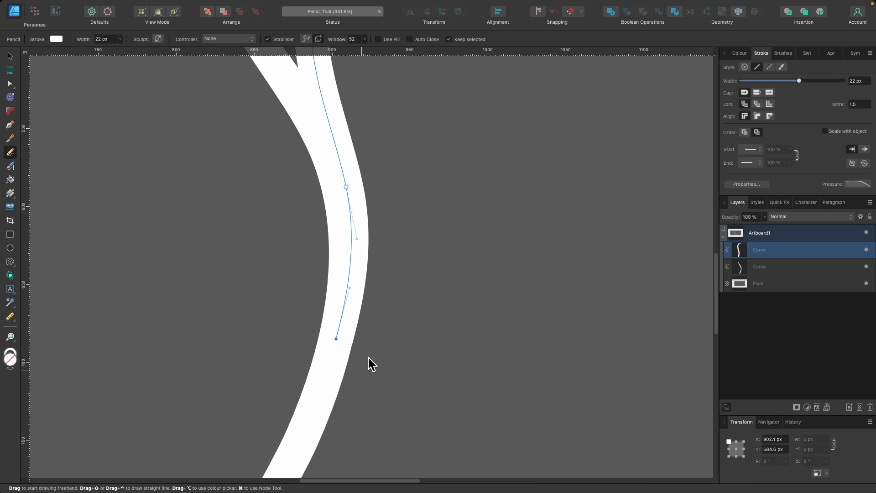
scroll(368, 358, down, 5)
Check the branch curve's Pressure profile and return to the Pencil tool.
click(857, 184)
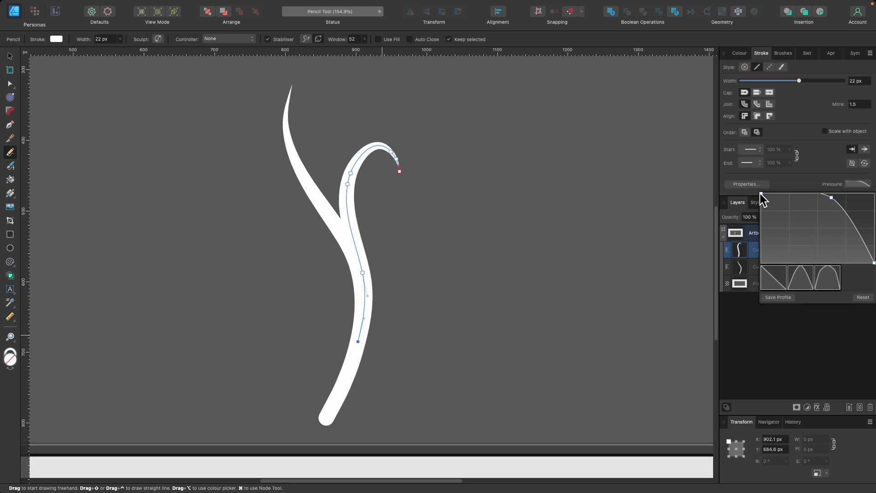
scroll(382, 274, up, 1)
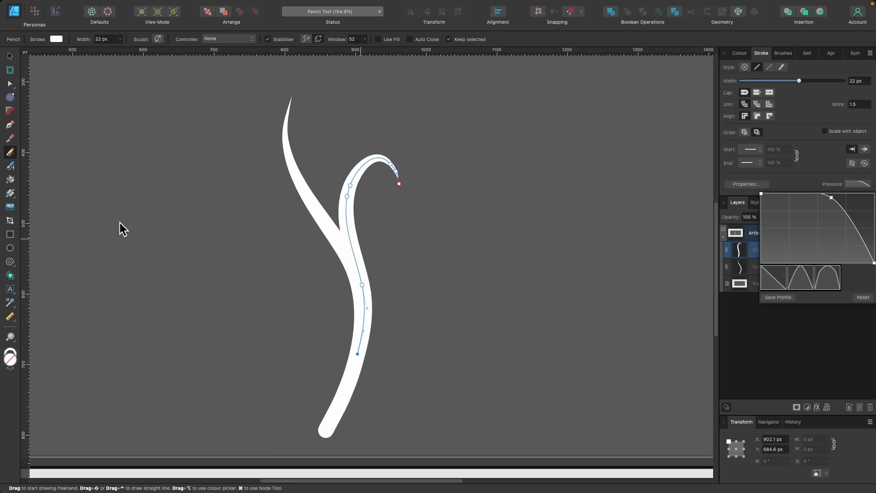
click(10, 152)
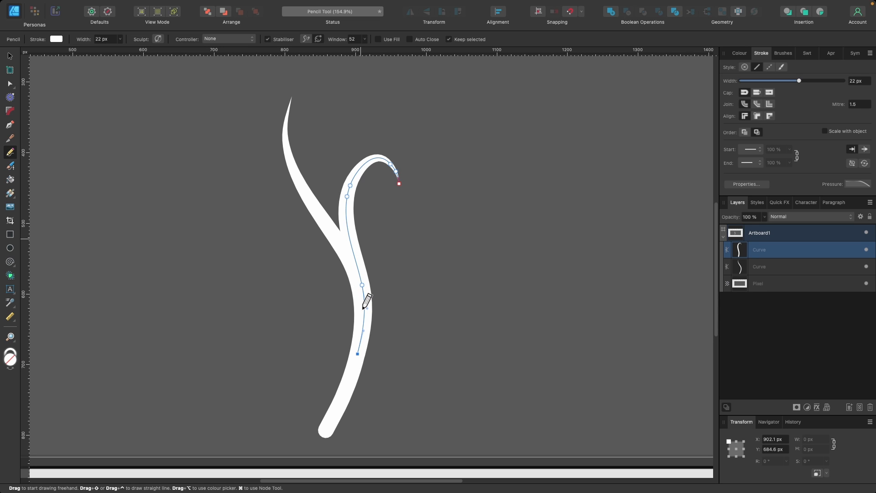
Draw a branch from the middle of the stem that curls into a spiral on the stem's left side.
mouse_move(363, 308)
mouse_down()
mouse_move(349, 262)
mouse_move(307, 227)
mouse_move(283, 231)
mouse_move(272, 271)
mouse_move(282, 288)
mouse_move(299, 285)
mouse_move(302, 260)
mouse_up()
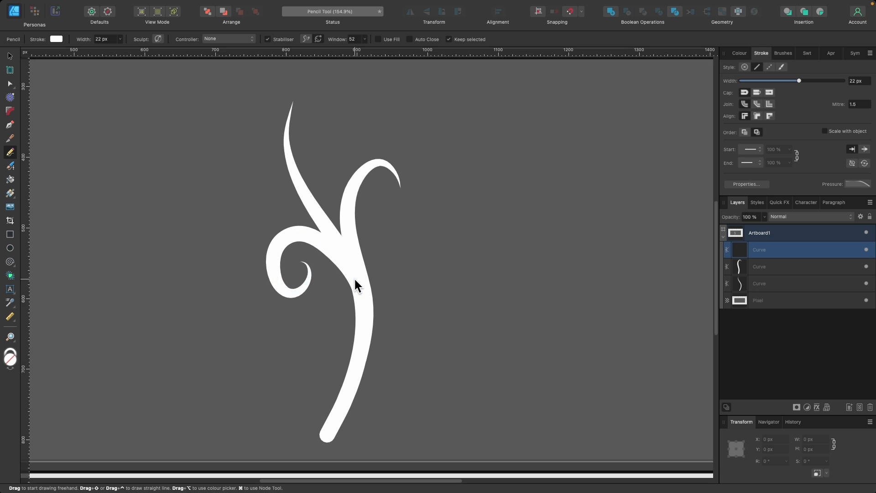
scroll(355, 284, up, 5)
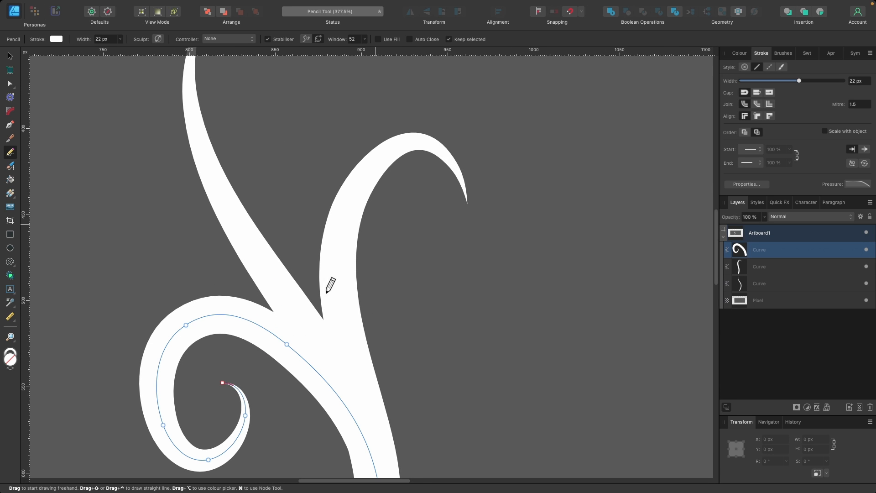
scroll(329, 285, up, 4)
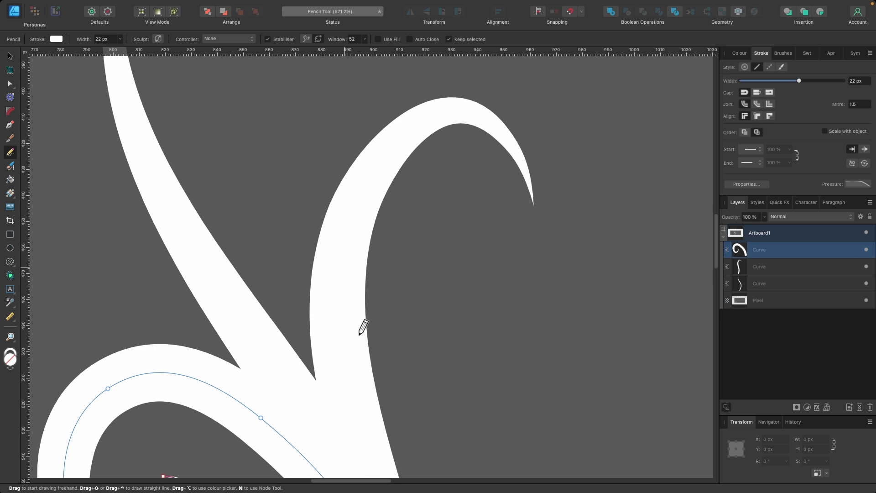
scroll(363, 328, down, 8)
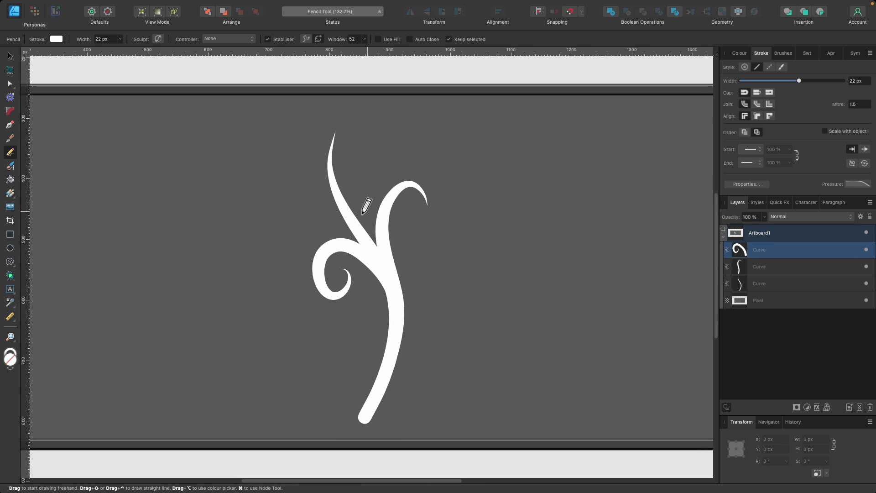
scroll(363, 214, right, 1)
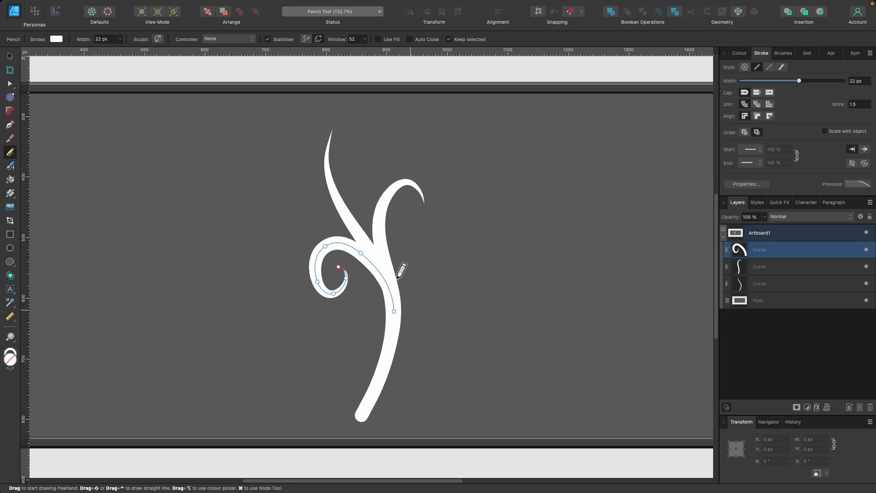
Draw a separate tall S-curve hooking over right of the stem, and apply the saved pointed-arch pressure profile that tapers both ends.
scroll(400, 264, up, 3)
scroll(396, 269, down, 2)
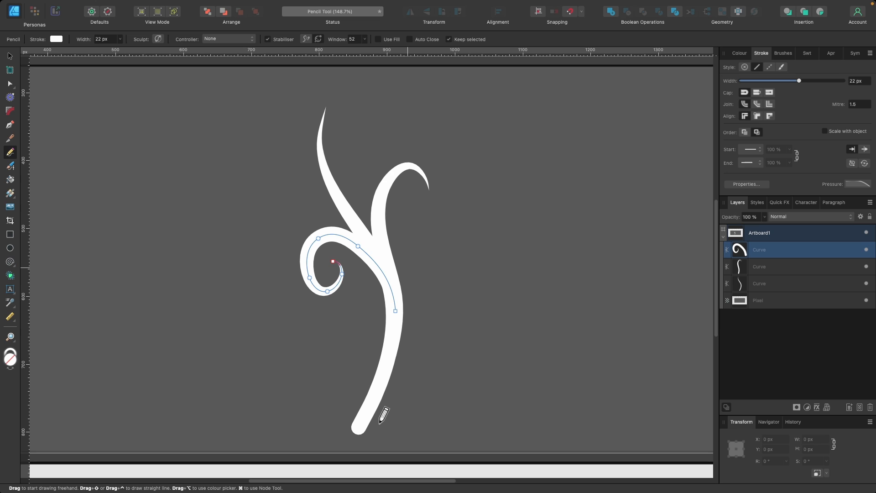
mouse_move(379, 423)
mouse_down()
mouse_move(407, 381)
mouse_move(442, 250)
mouse_move(468, 242)
mouse_move(483, 255)
mouse_move(488, 280)
mouse_up()
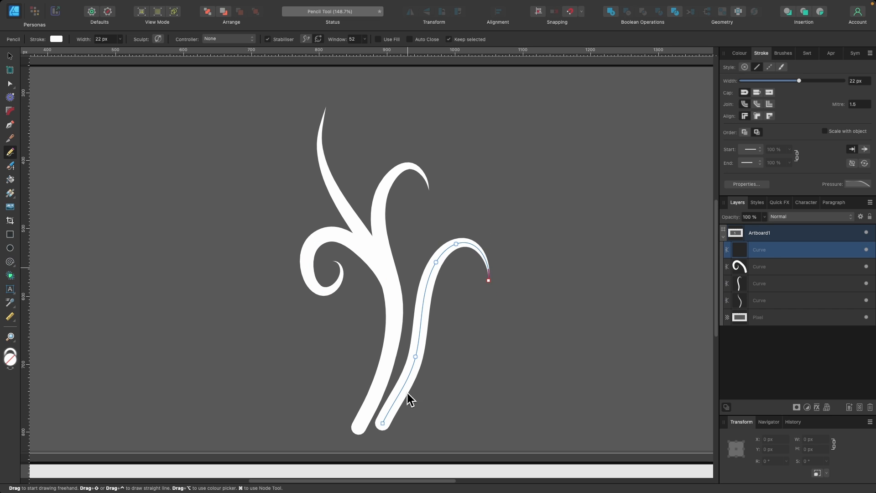
click(856, 185)
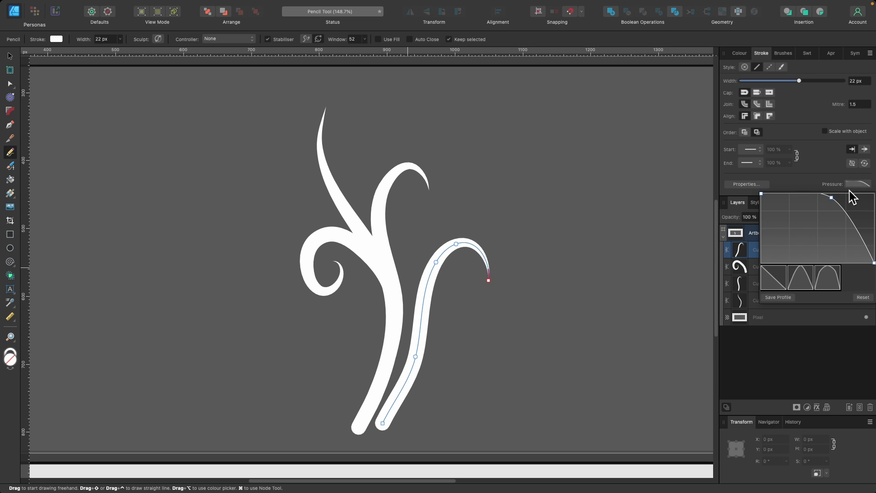
click(826, 277)
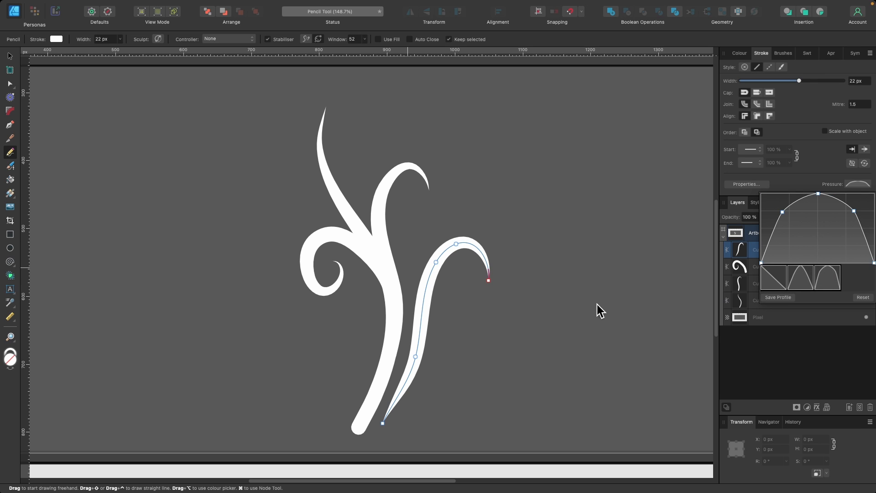
click(804, 278)
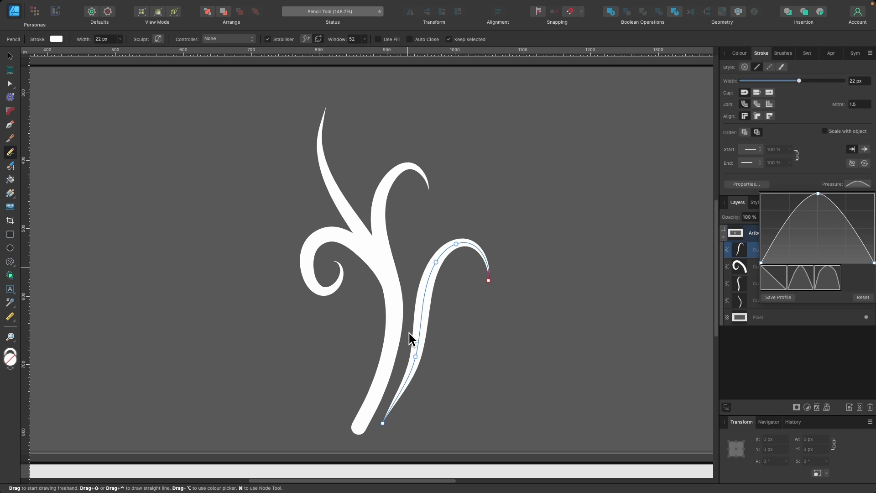
Draw a short hooked curve left of the stem, set its width to 19 px, and reshape its pressure with a lowered peak and an extra right-hand point.
click(343, 401)
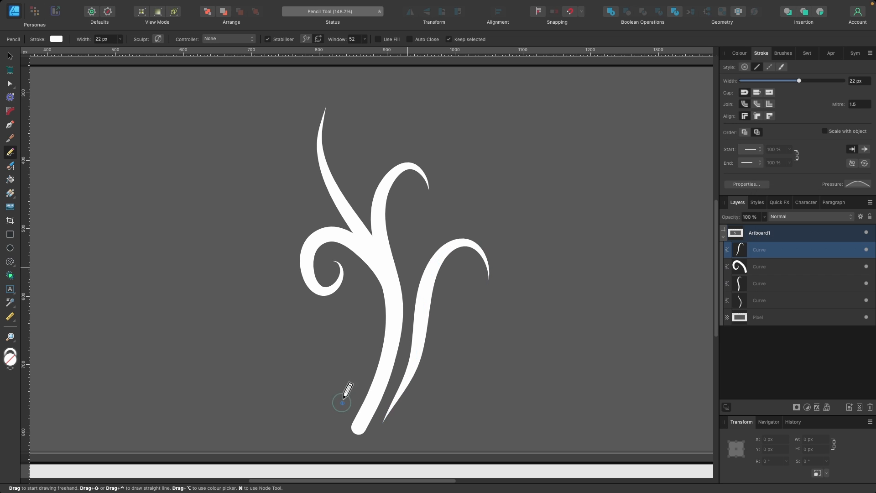
mouse_move(343, 402)
mouse_down()
mouse_move(364, 362)
mouse_move(362, 329)
mouse_move(349, 315)
mouse_move(329, 336)
mouse_up()
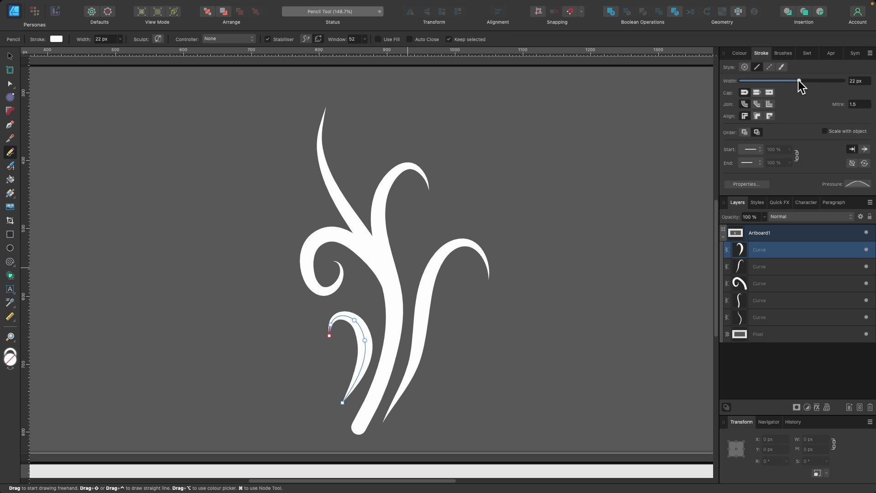
mouse_move(799, 80)
mouse_down()
mouse_move(776, 80)
mouse_move(812, 81)
mouse_move(784, 81)
mouse_up()
click(857, 184)
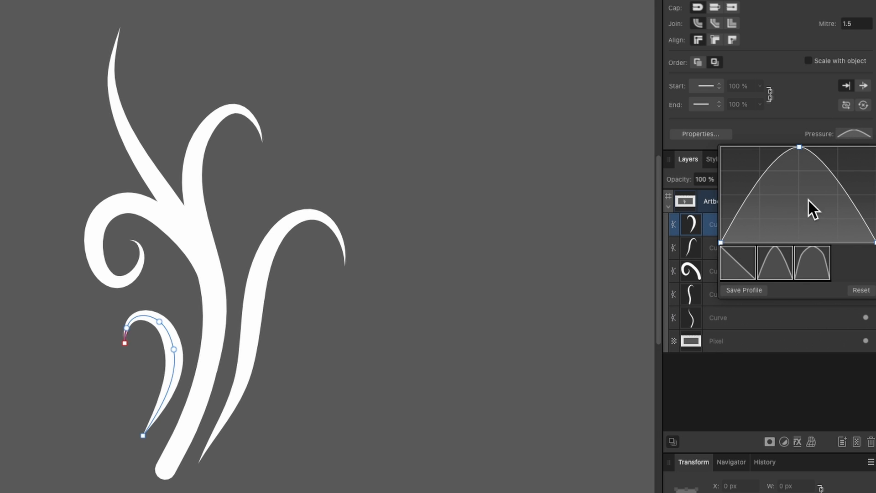
mouse_move(838, 183)
mouse_down()
mouse_move(847, 167)
mouse_move(837, 205)
mouse_move(843, 185)
mouse_up()
drag(799, 146, 790, 173)
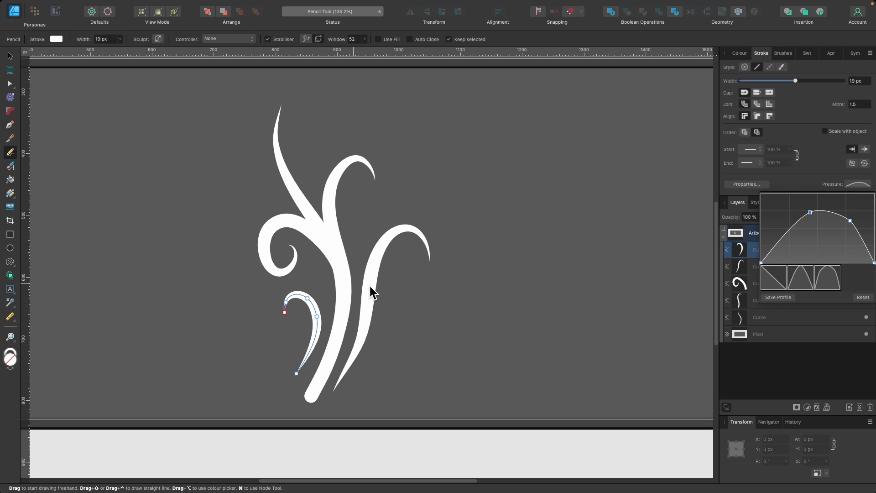
Select individual curves of the plant with the Move Tool to examine how each stroke tapers.
click(10, 54)
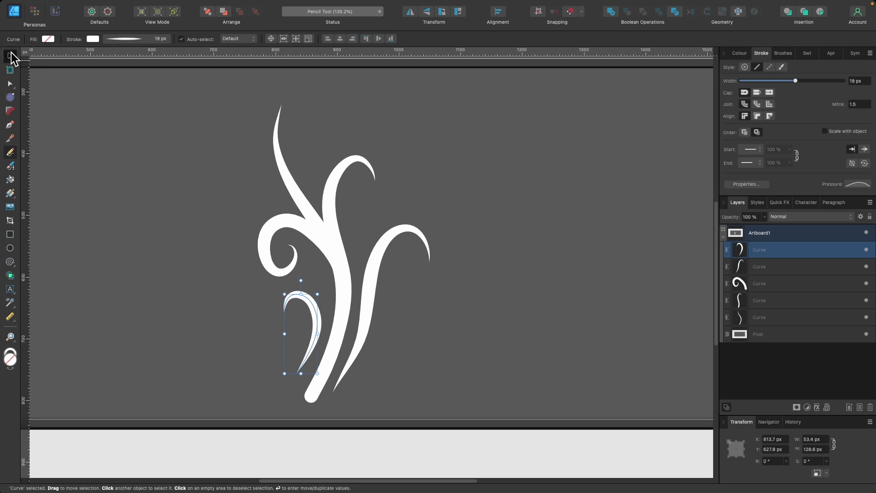
click(10, 55)
click(318, 238)
click(371, 260)
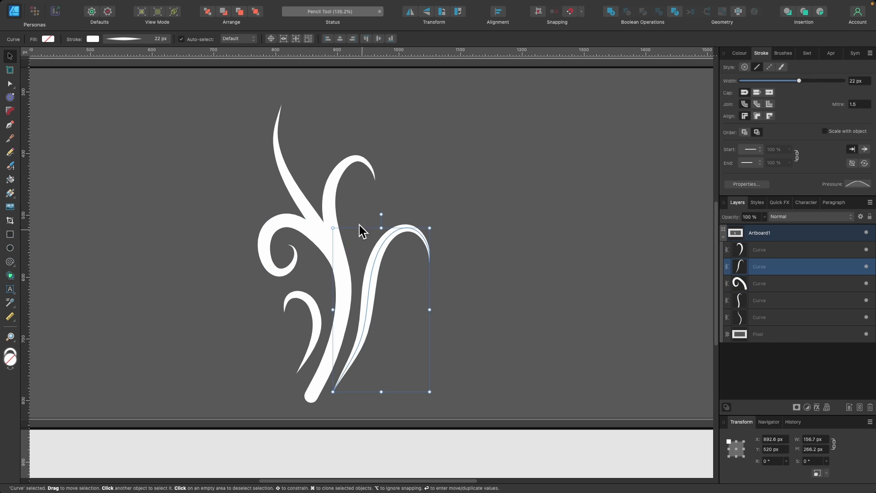
click(330, 197)
click(298, 198)
click(303, 229)
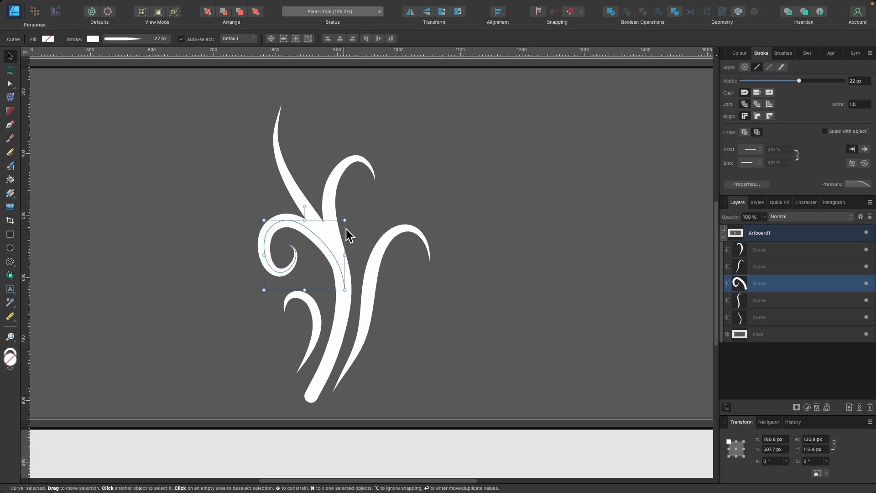
Try the saved rounded-arch and linear pressure profiles on the tall curve right of the stem, ending on the pointed arch.
click(370, 261)
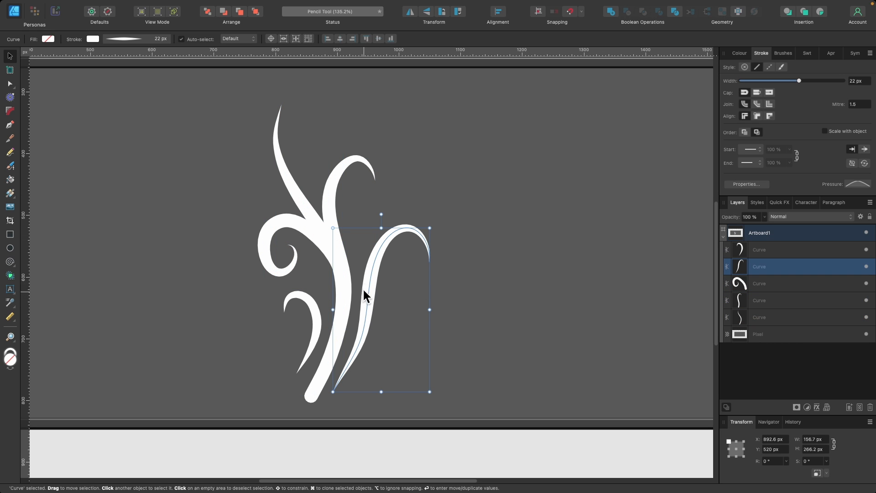
click(849, 185)
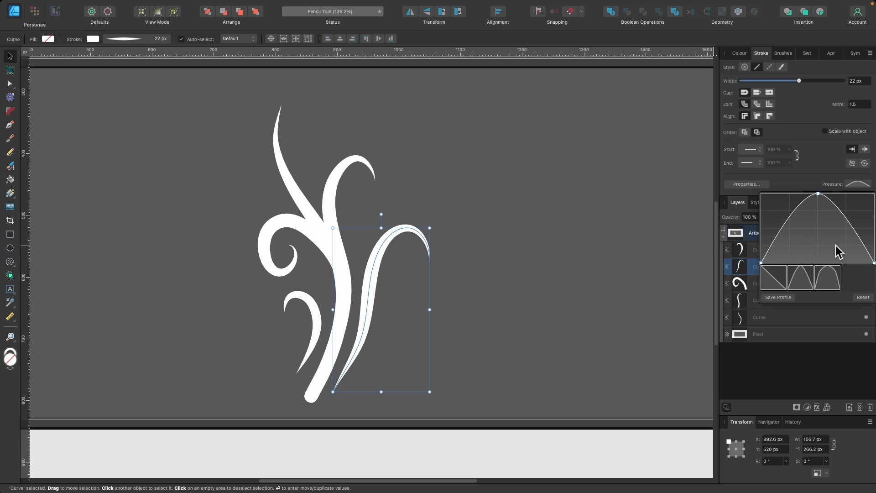
click(822, 283)
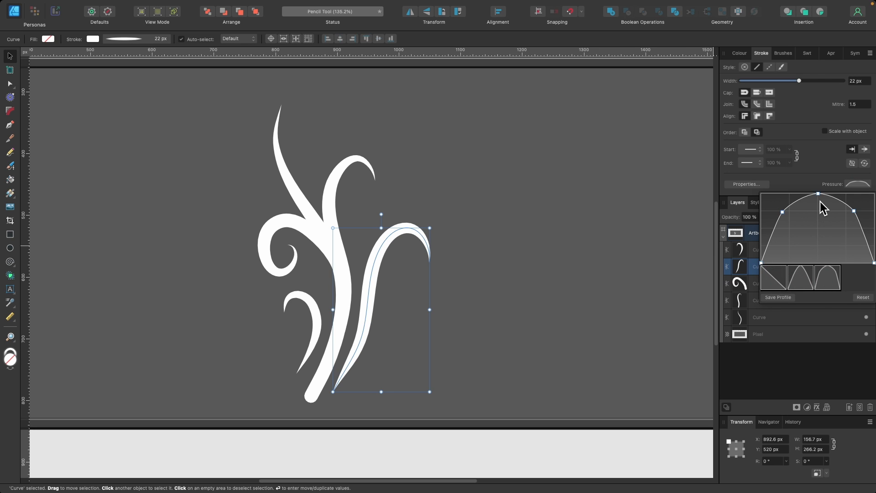
click(781, 278)
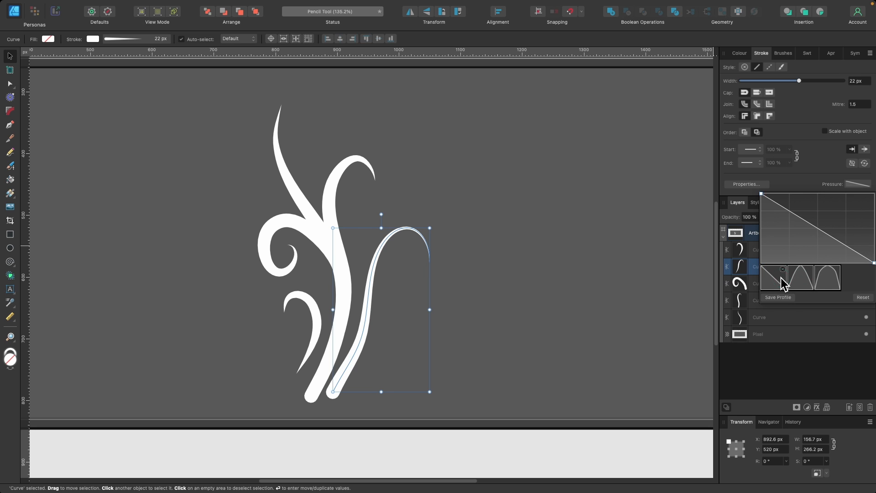
click(809, 279)
click(826, 279)
click(808, 280)
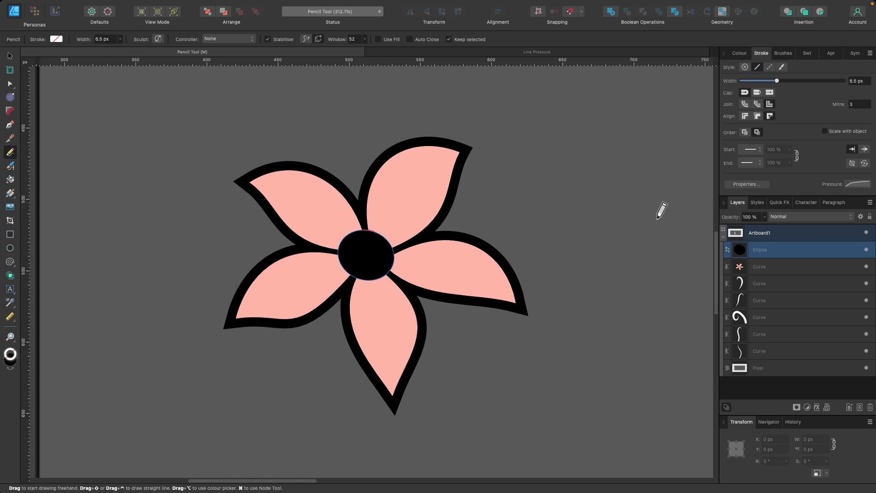
Check the current Pressure profile and, with the Pencil tool, draw a short tapered line from the flower's black centre into each of the five petals.
click(853, 184)
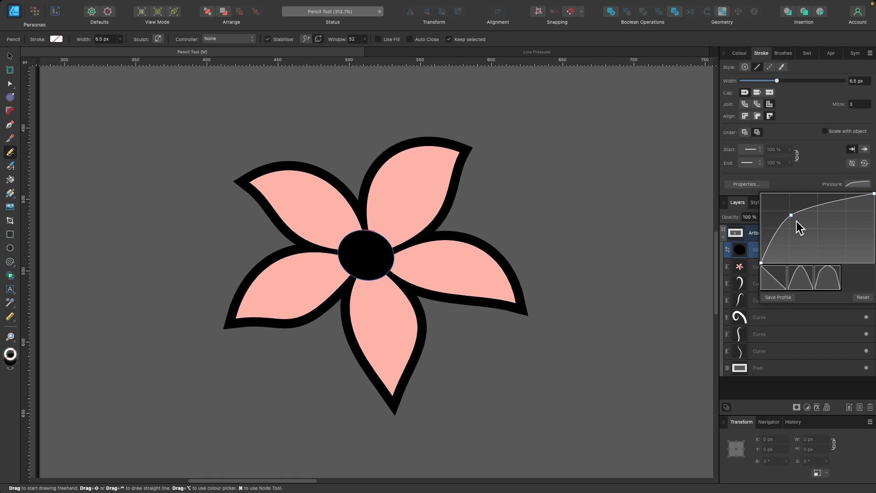
click(10, 152)
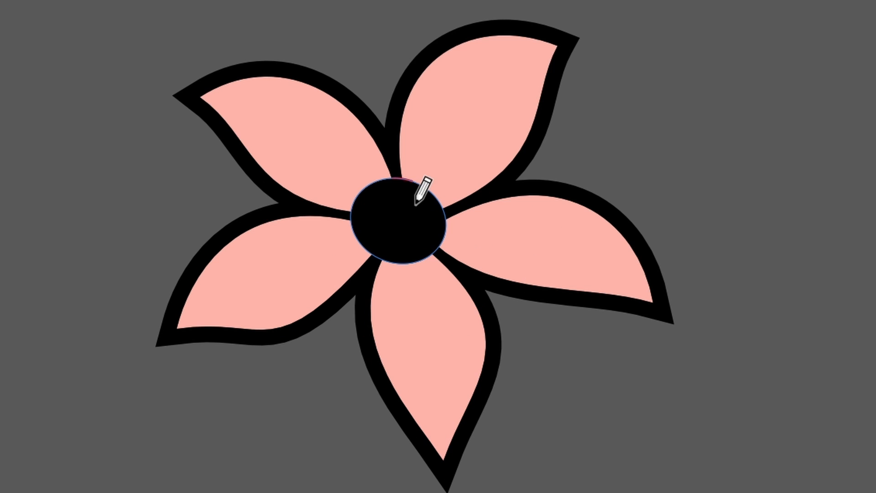
mouse_move(417, 206)
mouse_down()
mouse_move(434, 147)
mouse_move(467, 107)
mouse_up()
mouse_move(446, 231)
mouse_down()
mouse_move(501, 242)
mouse_move(517, 251)
mouse_up()
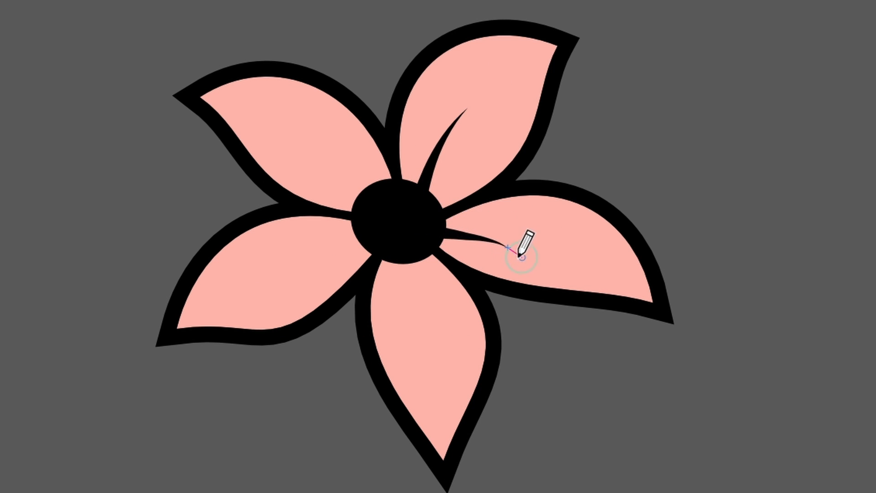
drag(416, 258, 433, 359)
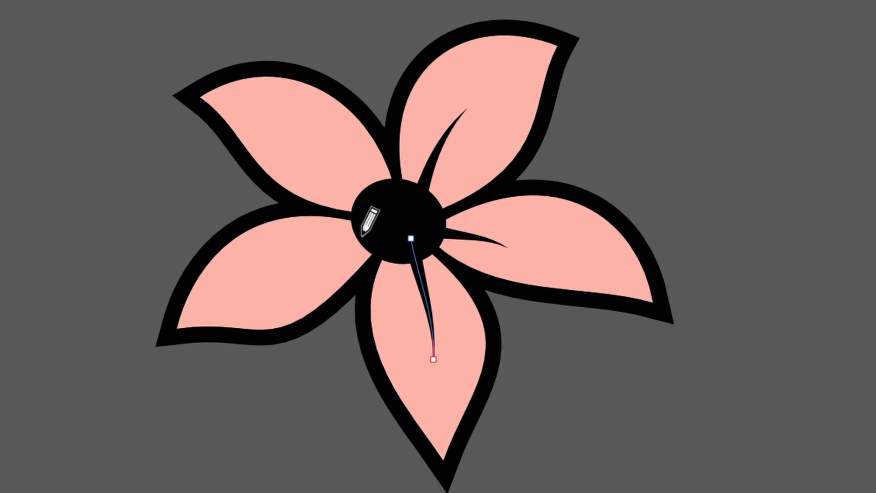
mouse_move(374, 239)
mouse_down()
mouse_move(316, 258)
mouse_move(293, 280)
mouse_up()
mouse_move(370, 188)
mouse_down()
mouse_move(365, 169)
mouse_move(299, 121)
mouse_up()
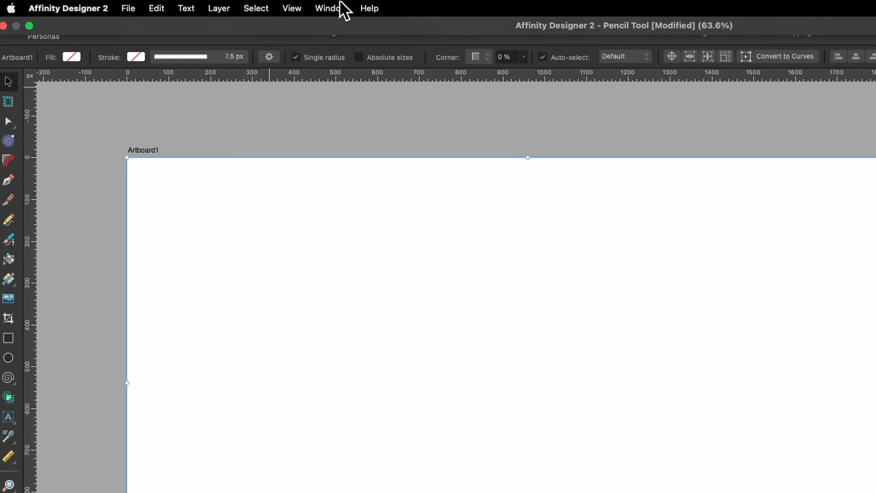
Show the Stock panel and search Pixabay for "wig".
click(235, 4)
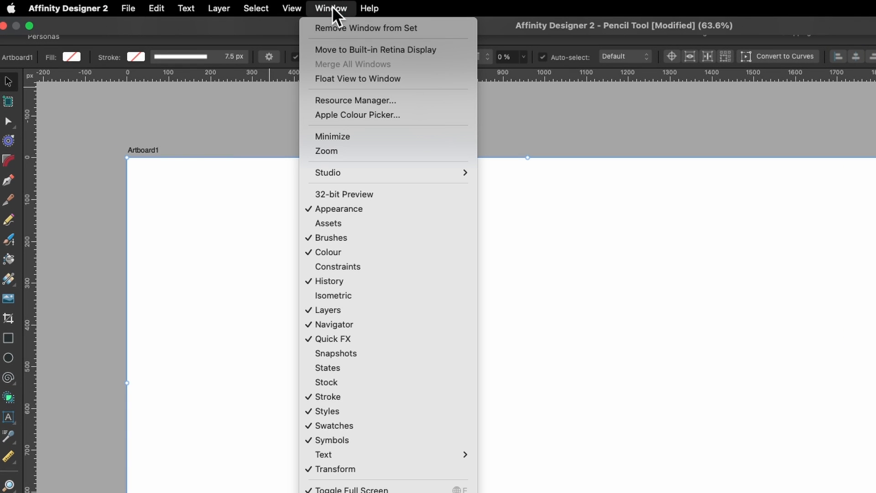
click(352, 377)
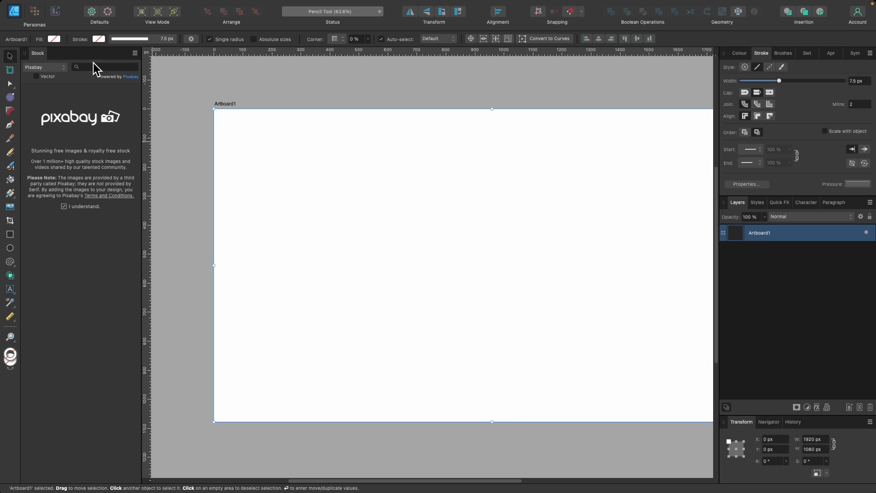
click(95, 67)
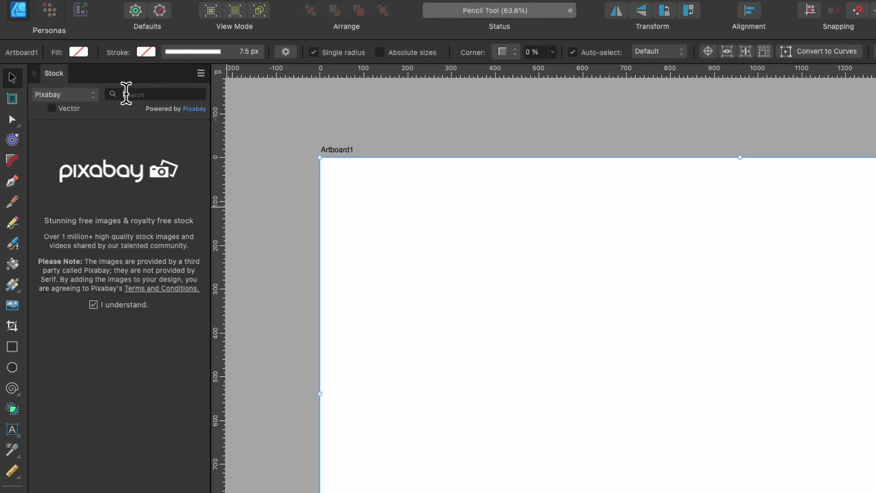
text(wig)
key(Return)
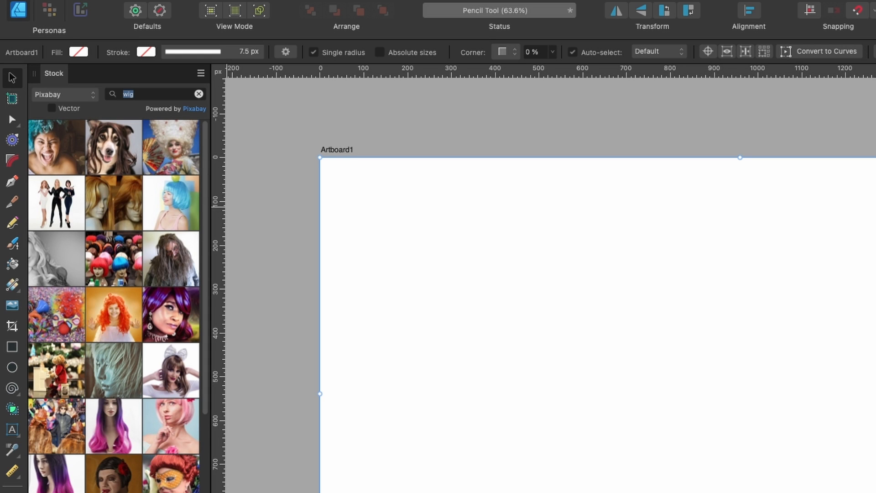
Place the Pixabay photo of the pink-haired woman in a pale blue top on the blank artboard.
scroll(132, 308, down, 3)
scroll(132, 308, down, 10)
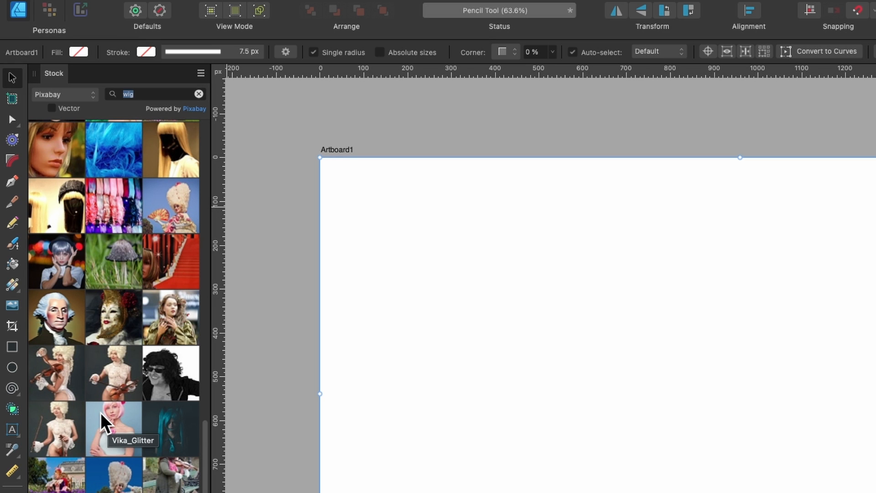
drag(102, 423, 738, 358)
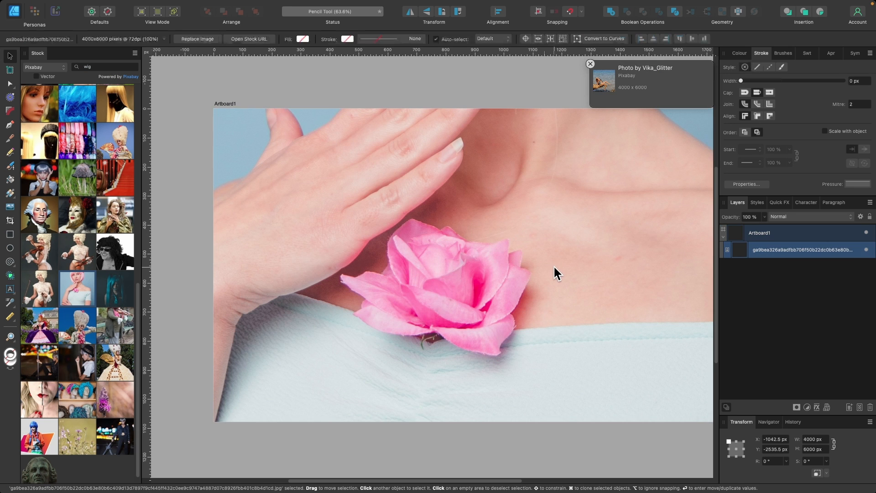
Scale the photo down proportionally to about 1566 × 2349 px and position it so her head and shoulders fall within the artboard.
scroll(553, 265, down, 5)
scroll(553, 265, up, 1)
drag(496, 265, 506, 304)
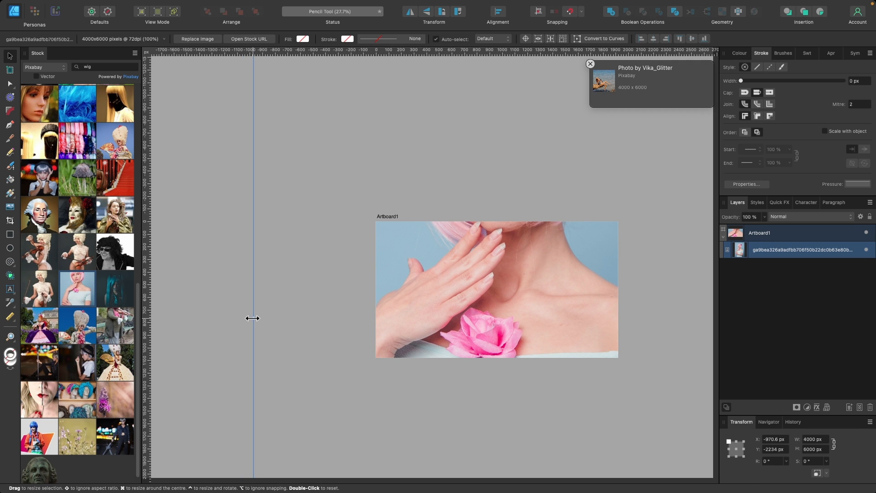
drag(253, 318, 407, 283)
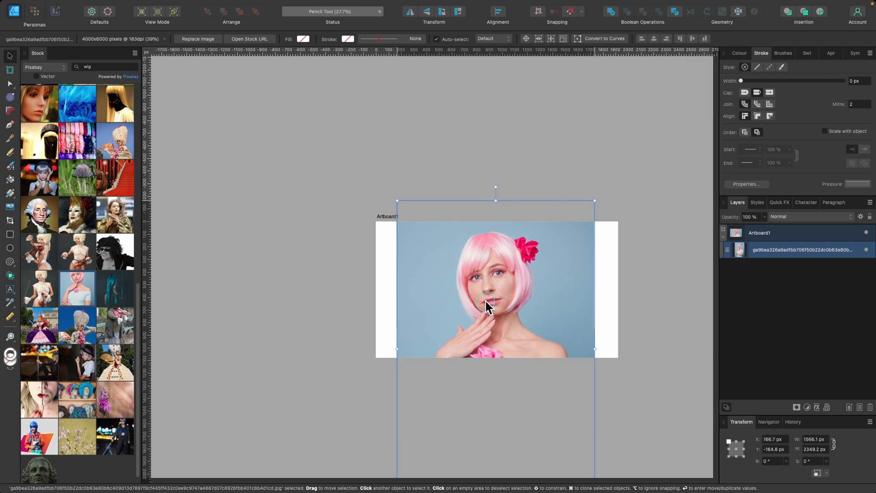
Reduce the photo layer's opacity to 72% and lock the layer.
scroll(429, 280, up, 5)
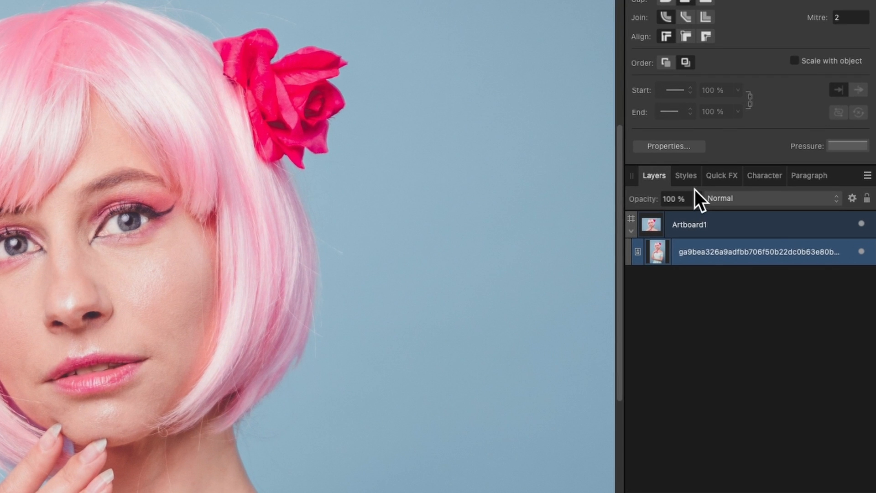
click(697, 202)
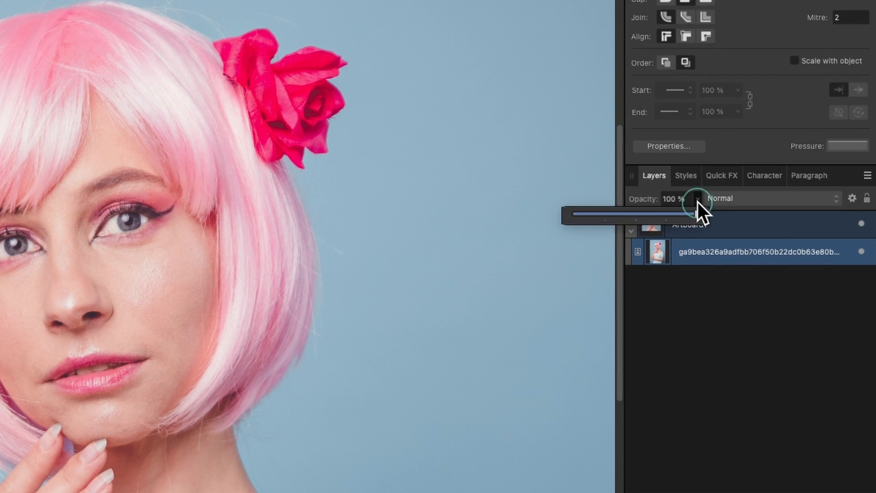
drag(698, 202, 663, 226)
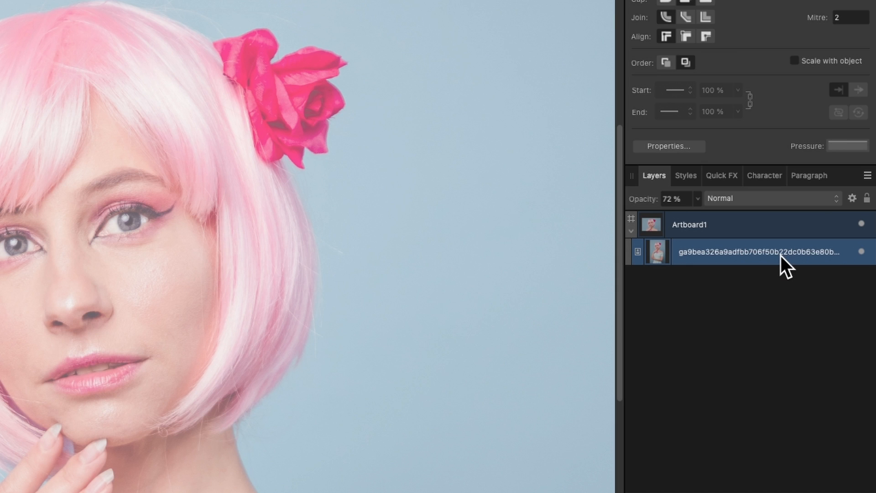
key(super+l)
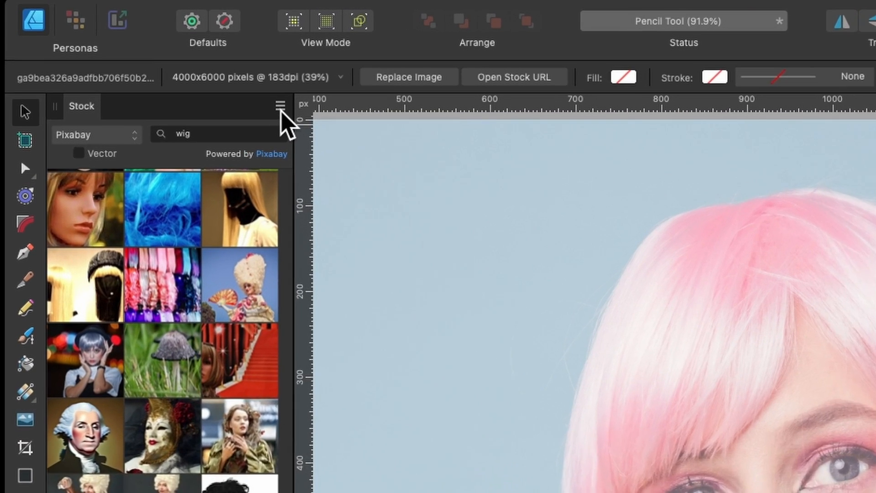
Close the Stock panel.
click(279, 107)
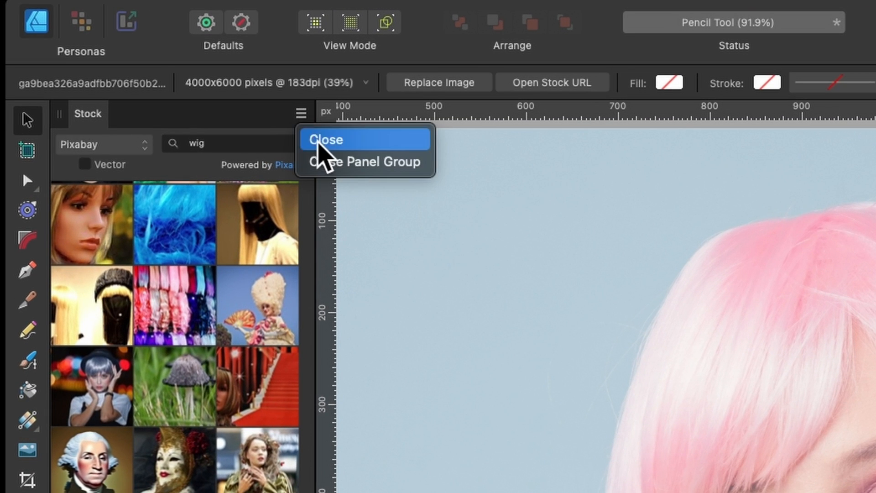
click(327, 160)
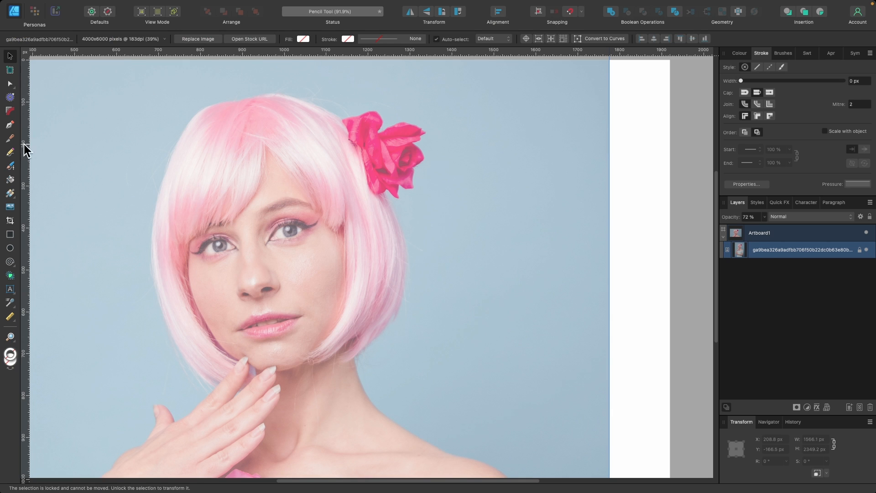
With the Pencil tool, draw a curved test stroke outside the wig's upper-left edge.
click(10, 153)
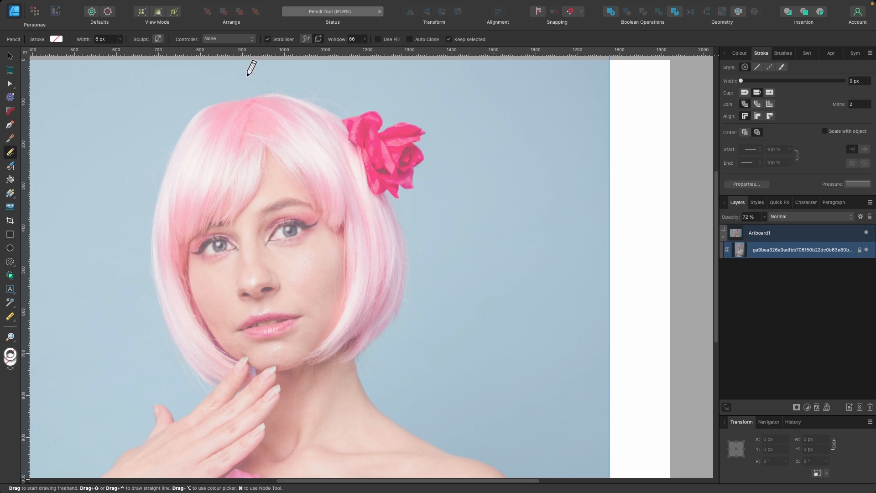
mouse_move(236, 102)
mouse_down()
mouse_move(199, 111)
mouse_move(158, 143)
mouse_move(140, 192)
mouse_up()
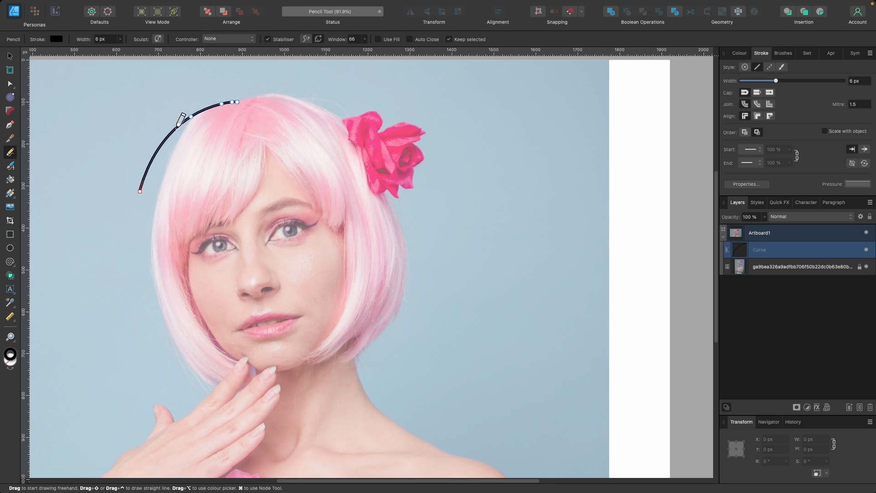
scroll(189, 150, up, 2)
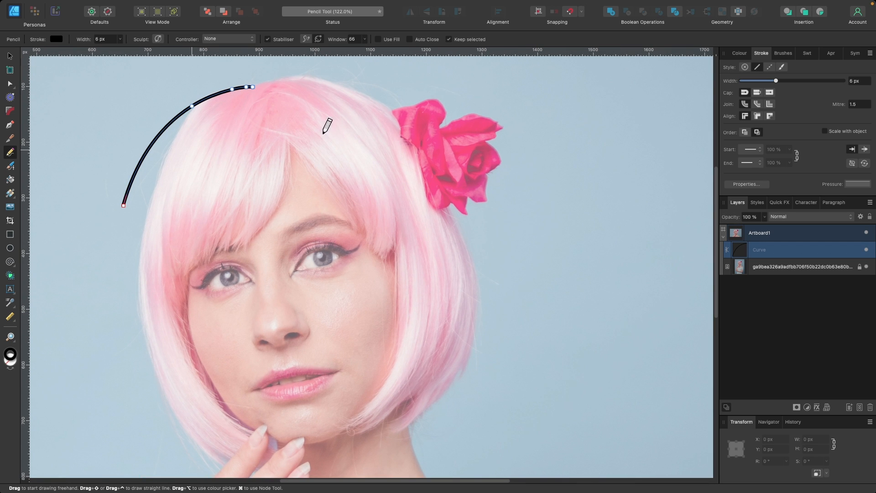
Set the stroke width to 13 px with the broad arched pressure preset tapering at both ends, and delete the test stroke.
drag(778, 79, 789, 80)
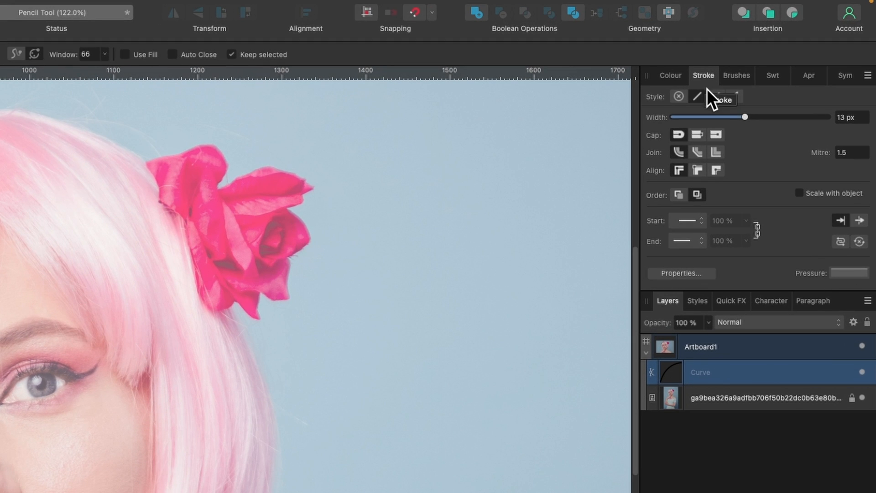
click(846, 273)
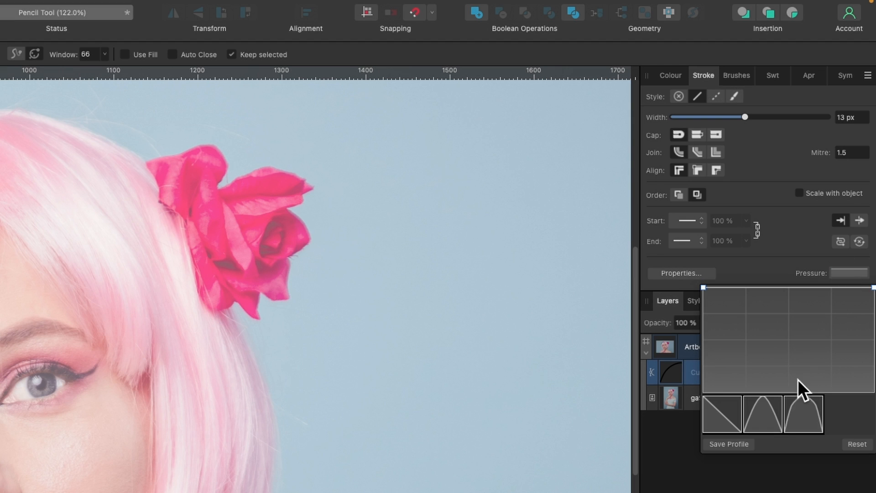
click(801, 411)
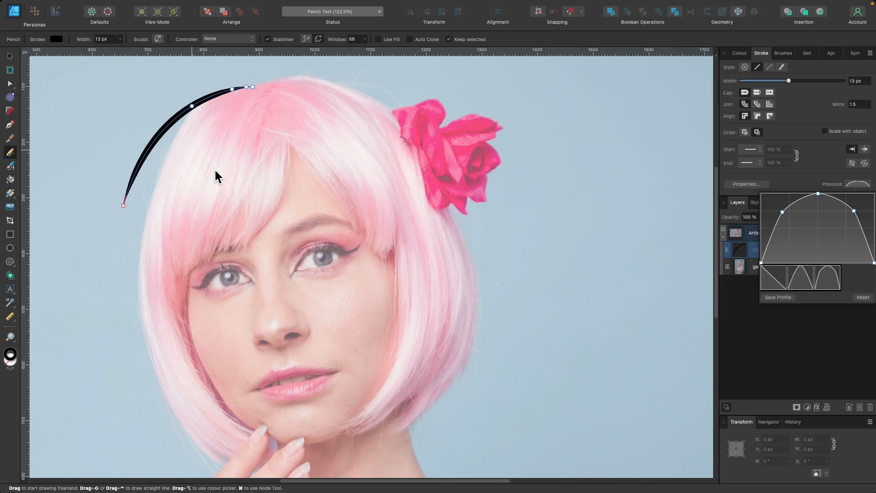
key(BackSpace)
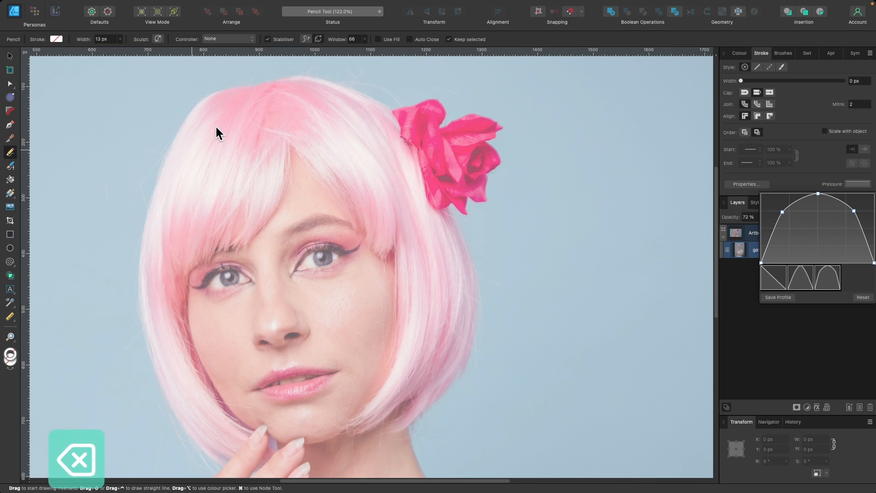
Try tracing the wig's left outer edge from crown to tips in one Pencil stroke with the Window stabiliser.
key(n)
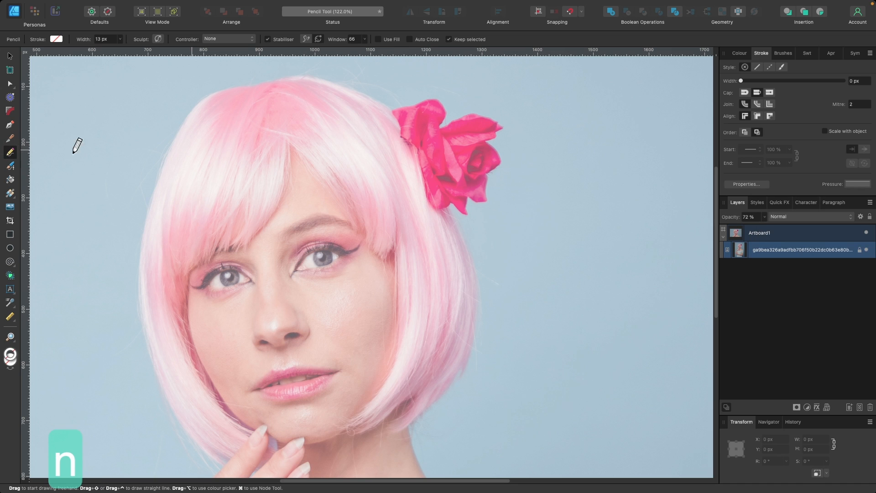
scroll(280, 118, down, 5)
mouse_move(300, 81)
mouse_down()
mouse_move(263, 97)
mouse_move(246, 122)
mouse_move(219, 216)
mouse_move(222, 287)
mouse_move(261, 351)
mouse_up()
scroll(289, 85, up, 5)
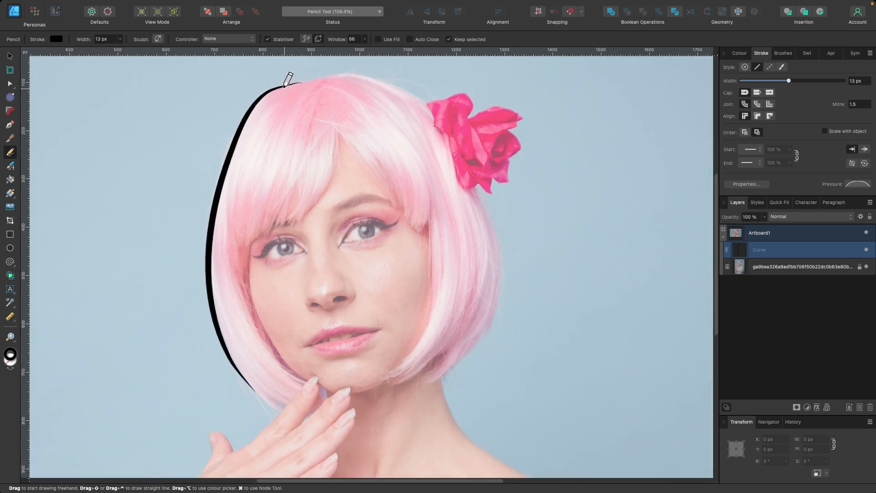
scroll(289, 82, down, 4)
scroll(360, 43, up, 2)
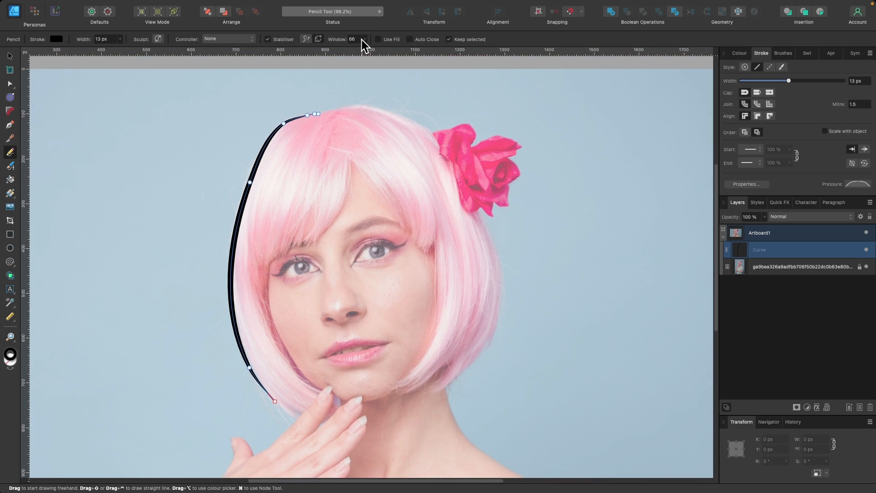
Replace the left outline with a stroke drawn using the Rope stabiliser, following the wig from the crown to its lower tip.
click(310, 40)
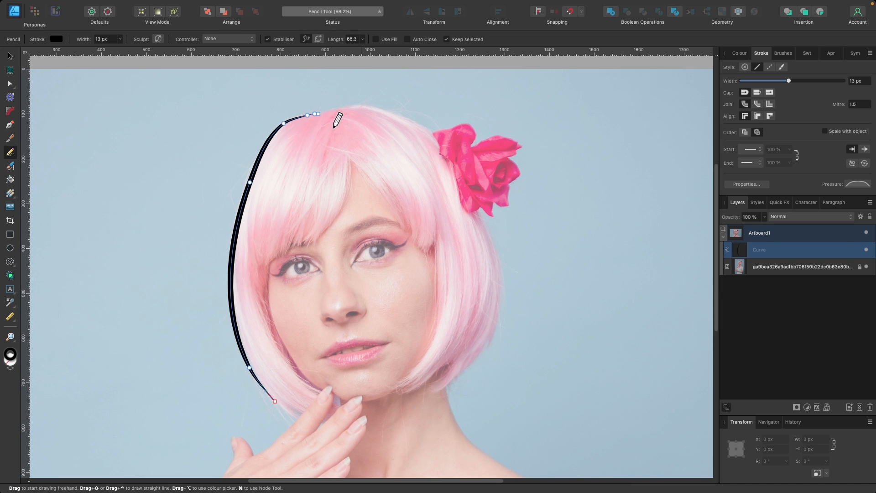
key(BackSpace)
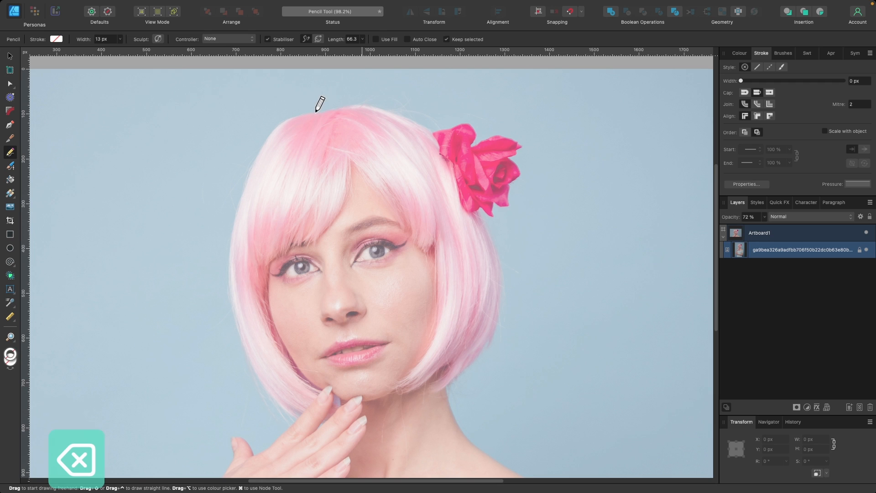
mouse_move(315, 111)
mouse_down()
mouse_move(278, 117)
mouse_move(256, 137)
mouse_move(233, 231)
mouse_move(237, 336)
mouse_move(289, 417)
mouse_up()
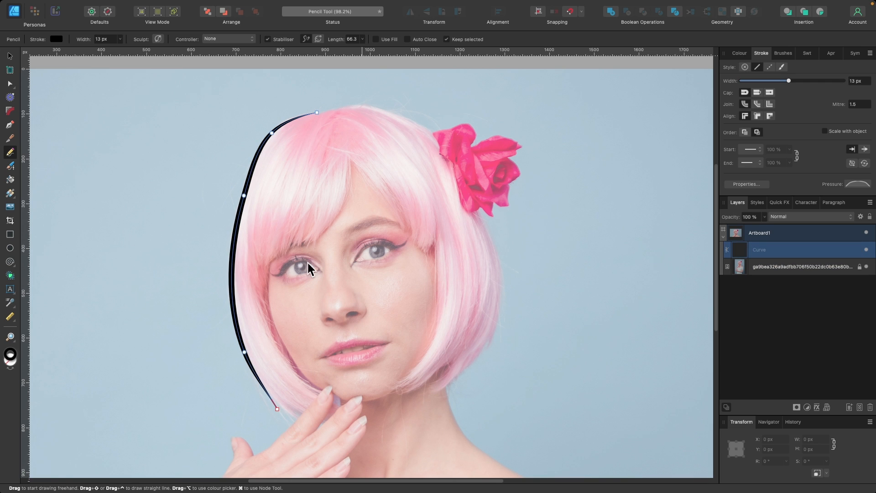
Examine the eye details up close and review the outline stroke's pressure profile.
scroll(308, 197, up, 4)
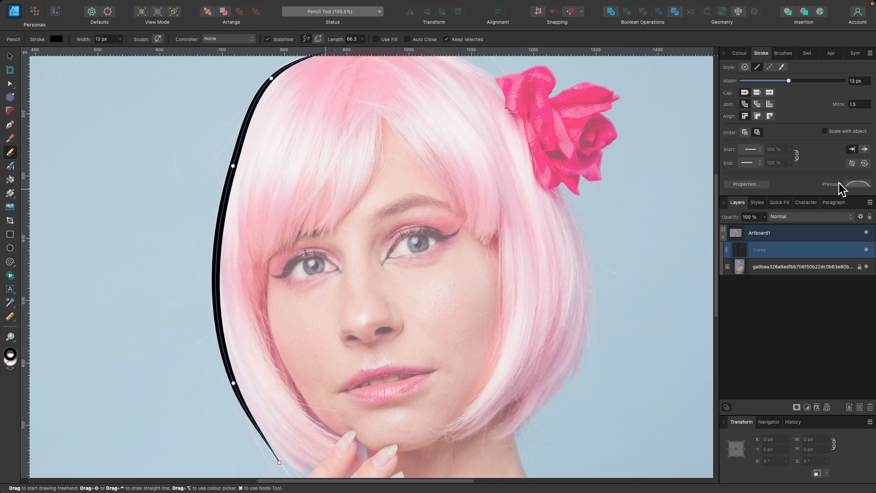
scroll(426, 238, up, 9)
scroll(426, 239, up, 4)
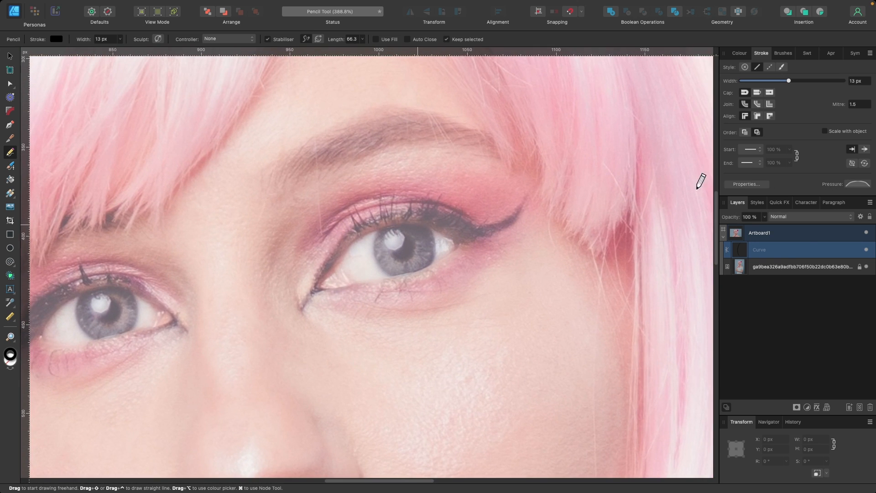
click(853, 185)
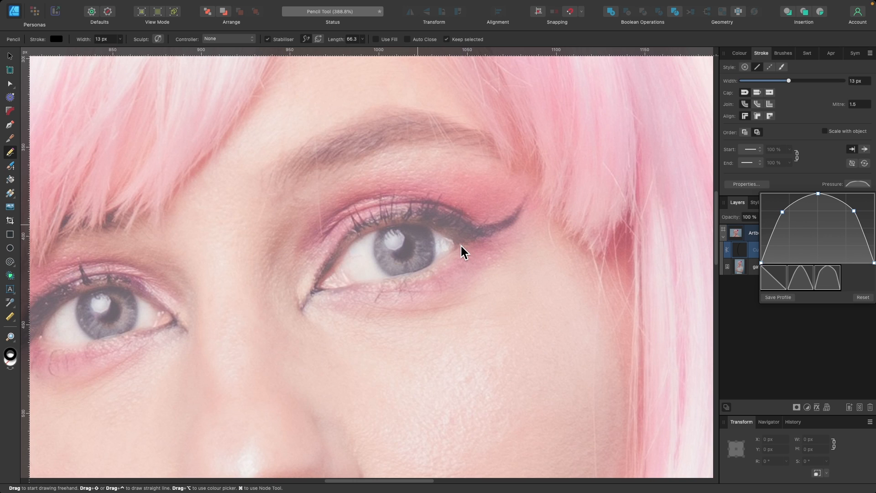
scroll(460, 244, down, 7)
scroll(456, 251, up, 2)
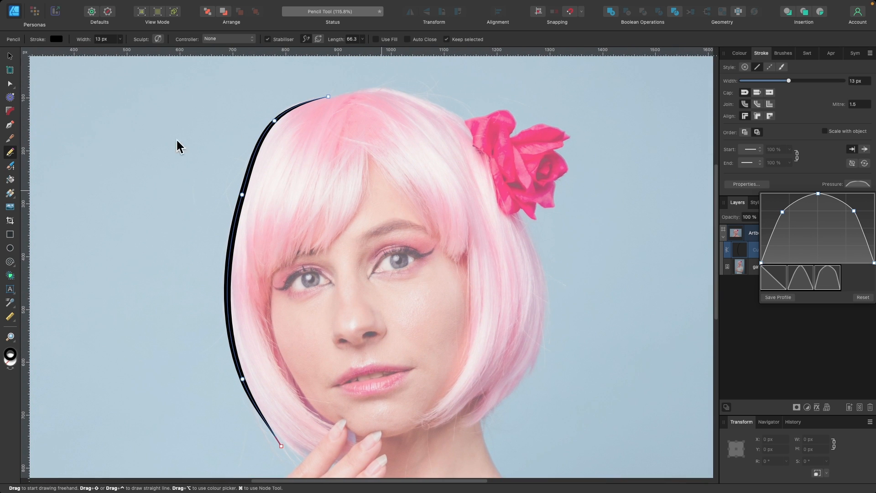
click(55, 147)
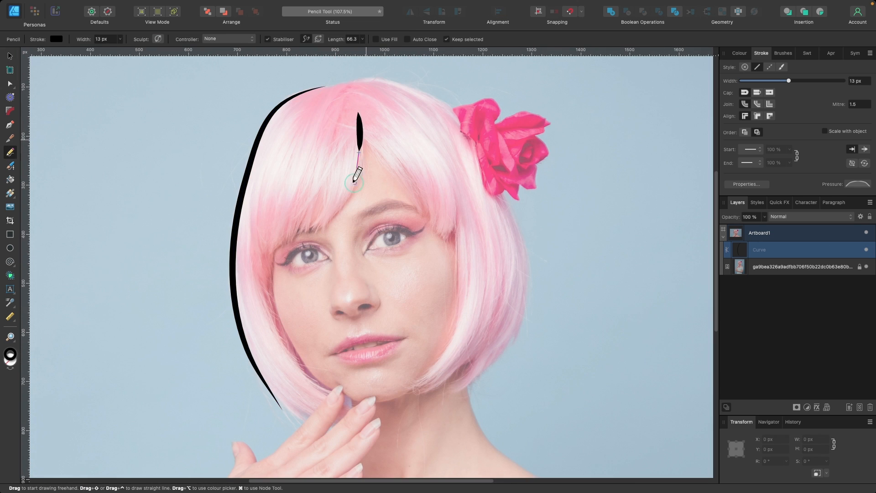
Trace the wig's right outer edge, the hair edge along the right cheek and the main strands of the right fringe.
drag(329, 91, 470, 256)
mouse_move(415, 226)
mouse_down()
mouse_move(401, 357)
mouse_move(345, 398)
mouse_up()
scroll(388, 256, up, 1)
drag(408, 129, 431, 307)
drag(355, 147, 434, 269)
Draw thick tapered strands across the left fringe and down the left side of the face to the chin.
scroll(293, 206, down, 1)
drag(321, 130, 211, 263)
mouse_move(300, 122)
mouse_down()
mouse_move(284, 185)
mouse_move(247, 234)
mouse_up()
scroll(246, 234, down, 4)
drag(200, 112, 235, 290)
mouse_move(218, 169)
mouse_down()
mouse_move(312, 317)
mouse_move(335, 316)
mouse_up()
Draw two long strands down the wig's right side and extend the left outline's lower tip towards the fingers.
scroll(497, 268, up, 3)
drag(472, 164, 474, 342)
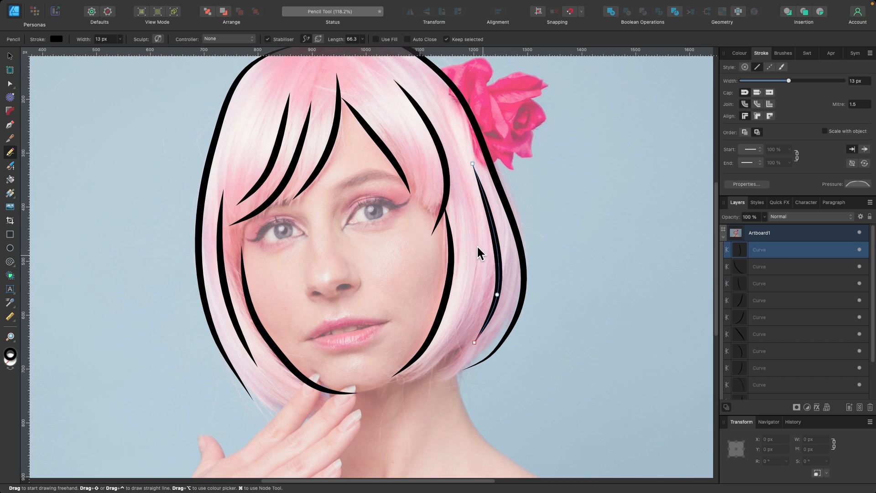
scroll(478, 254, down, 3)
drag(540, 126, 464, 289)
super+click(254, 279)
drag(253, 279, 278, 307)
Draw a curved thick strand from the crown down each side of the top of the wig.
scroll(278, 307, up, 4)
drag(257, 239, 327, 139)
mouse_move(351, 143)
mouse_down()
mouse_move(388, 145)
mouse_move(449, 224)
mouse_up()
Set the stroke width to 5.5 px and draw thinner strands between the thick ones in the fringe.
click(66, 137)
drag(789, 81, 774, 81)
key(n)
scroll(368, 178, up, 4)
drag(367, 74, 453, 212)
drag(279, 110, 228, 218)
drag(315, 110, 293, 191)
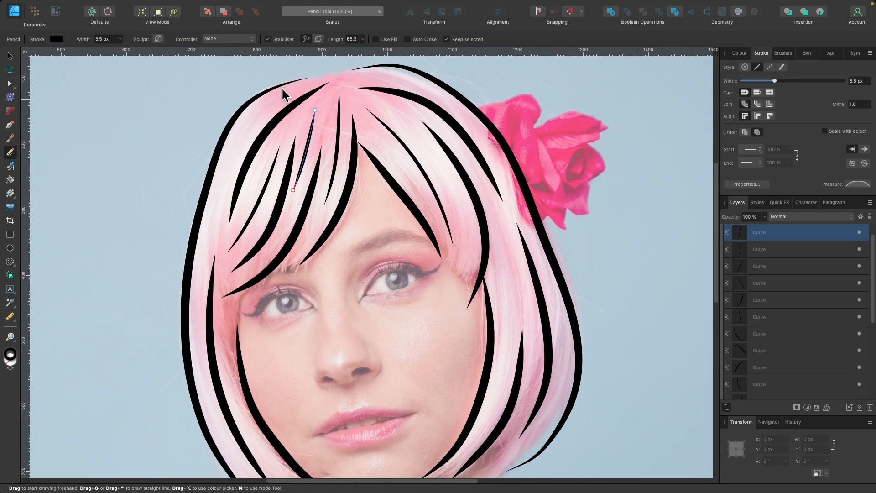
Draw thin strands down both sides of the wig, undoing one misplaced stroke.
scroll(215, 229, down, 4)
mouse_move(288, 93)
mouse_down()
mouse_move(216, 225)
mouse_move(279, 331)
mouse_up()
scroll(477, 242, up, 4)
key(super+z)
mouse_move(472, 228)
mouse_down()
mouse_move(481, 293)
mouse_move(472, 365)
mouse_up()
drag(472, 215, 484, 379)
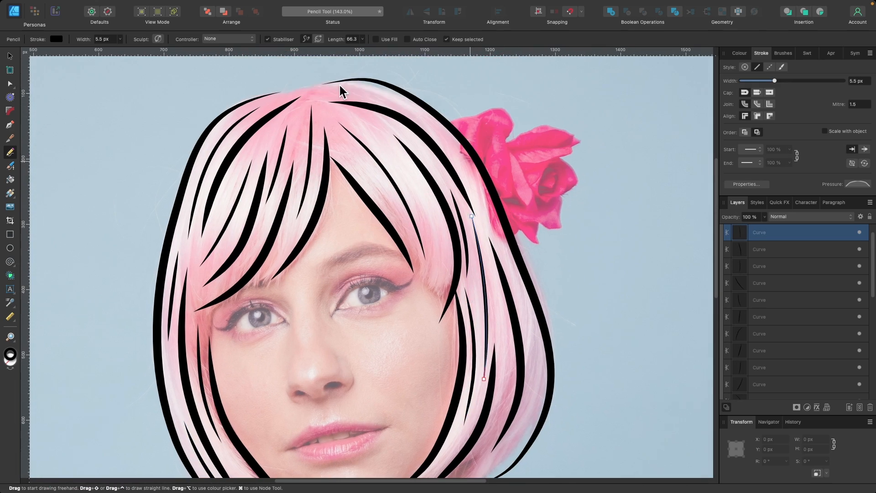
Fill the right side of the crown and the right fringe with thin curved strands.
drag(320, 89, 438, 133)
drag(345, 113, 429, 218)
drag(351, 157, 425, 278)
drag(319, 111, 406, 162)
Add thin strands down the wig's lower right side and one near the lower left tips.
scroll(406, 164, down, 4)
drag(503, 158, 461, 320)
drag(457, 109, 425, 337)
scroll(425, 336, down, 3)
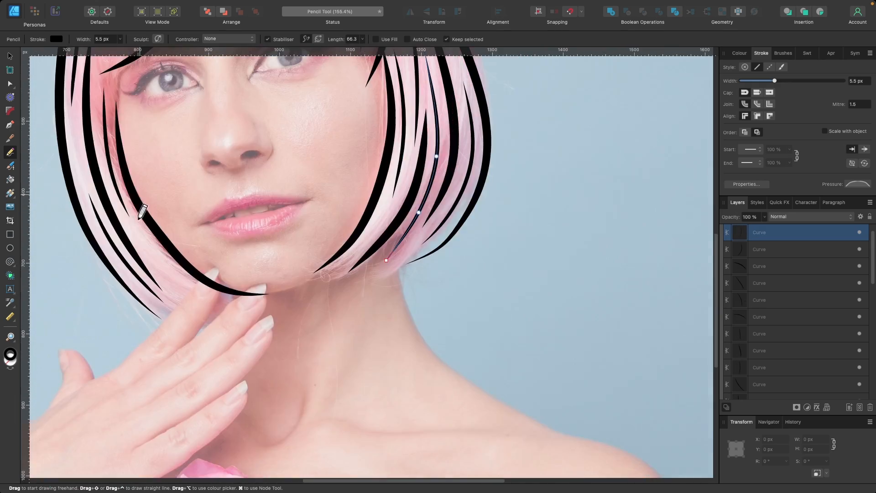
drag(139, 220, 189, 294)
Add thin strands between the thick ones across the left fringe and one vertical strand beside them.
scroll(390, 180, up, 5)
drag(392, 176, 316, 273)
drag(338, 201, 247, 282)
drag(308, 167, 240, 250)
scroll(249, 253, down, 1)
scroll(406, 182, up, 4)
drag(409, 137, 406, 256)
Trace the upper and lower eyelid lines of both eyes with the Pencil tool.
scroll(451, 283, down, 5)
drag(344, 334, 527, 275)
scroll(469, 301, left, 5)
mouse_move(476, 297)
mouse_down()
mouse_move(287, 339)
mouse_move(479, 300)
mouse_up()
scroll(502, 274, down, 3)
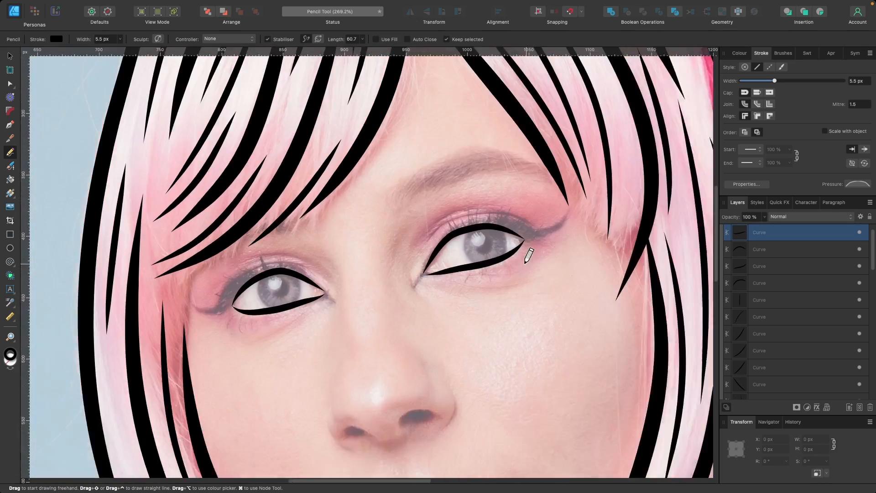
Trace the outer contour of the lips and the mouth opening with tapered strokes, undoing one misplaced line.
scroll(489, 384, down, 6)
scroll(488, 384, up, 1)
drag(404, 332, 458, 273)
drag(529, 254, 661, 270)
drag(521, 256, 434, 261)
key(super+z)
mouse_move(656, 273)
mouse_down()
mouse_move(408, 330)
mouse_move(606, 286)
mouse_up()
drag(660, 274, 405, 329)
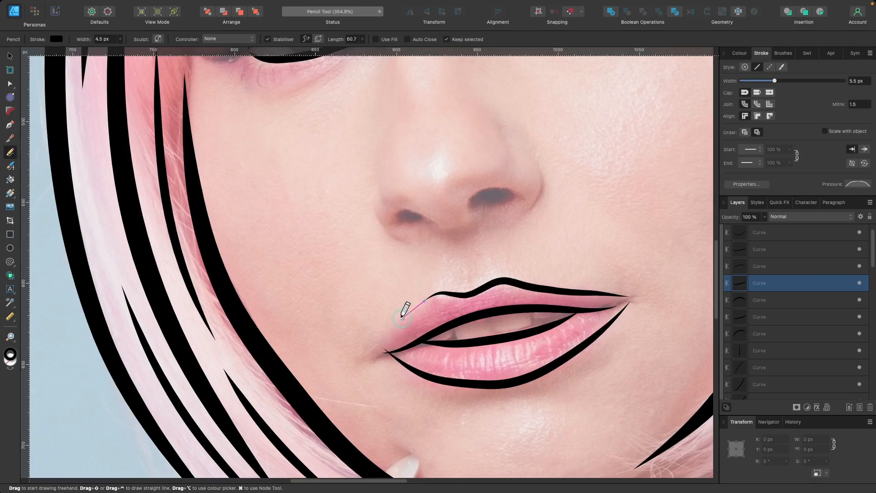
Outline the visible eyebrow and draw the crease above the right-hand eye with 4.5 px strokes.
scroll(404, 315, down, 4)
scroll(479, 283, up, 5)
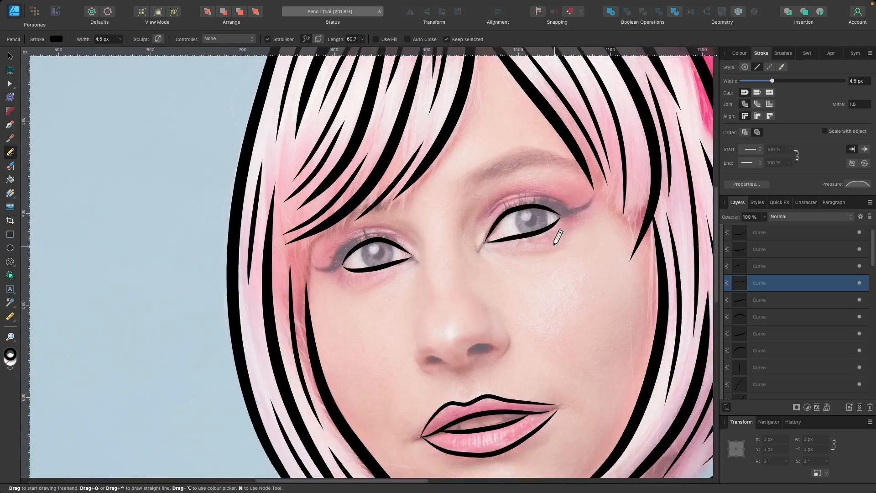
scroll(555, 246, up, 5)
key(super+z)
mouse_move(433, 290)
mouse_down()
mouse_move(611, 237)
mouse_move(614, 245)
mouse_move(571, 250)
mouse_up()
scroll(502, 256, up, 4)
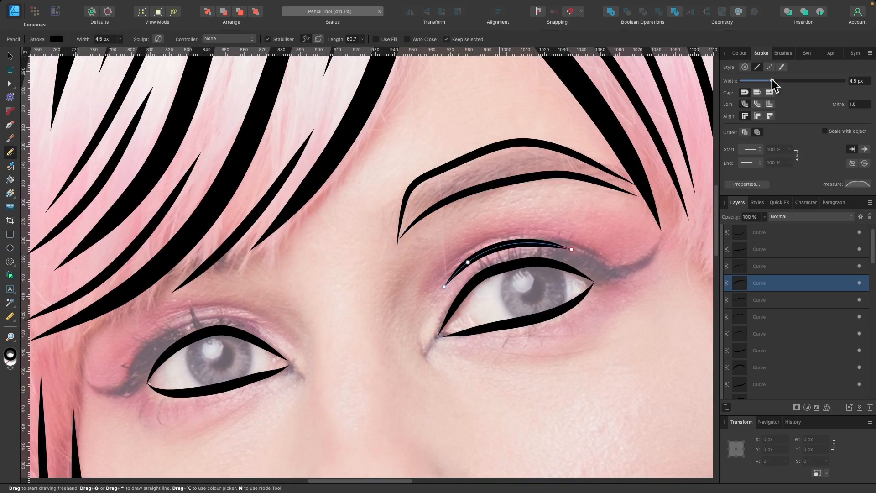
Set the stroke width to 2.5 px and draw the crease above the left-hand eye.
drag(772, 81, 767, 80)
drag(256, 321, 138, 352)
Hide the photo layer and show it again to check the line art.
scroll(434, 298, down, 6)
scroll(813, 347, down, 15)
click(860, 391)
click(859, 392)
Draw a 12 × 12 px circle over the pupil of the right-hand eye and remove its fill.
scroll(477, 248, up, 8)
drag(489, 234, 520, 265)
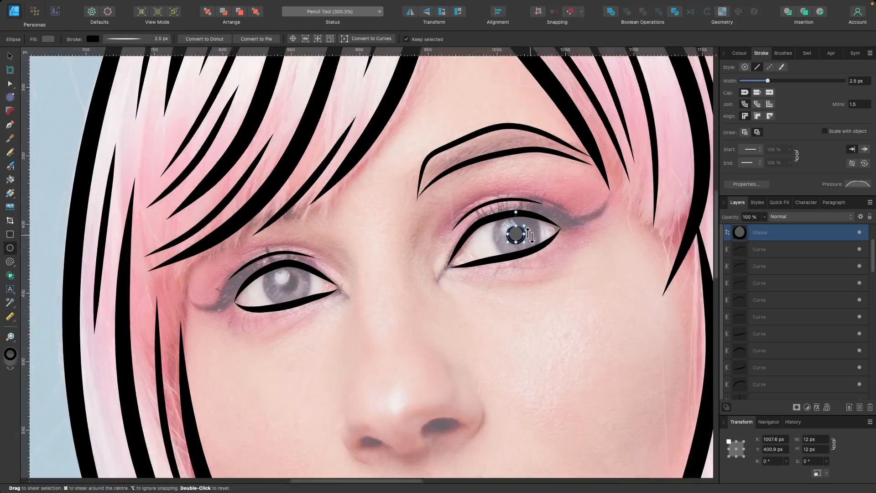
click(740, 53)
click(726, 78)
Copy the right-hand eye's circle artwork and place the duplicate over the left-hand eye.
key(v)
key(super+c)
key(super+v)
drag(525, 220, 305, 275)
scroll(297, 283, up, 4)
scroll(511, 235, down, 8)
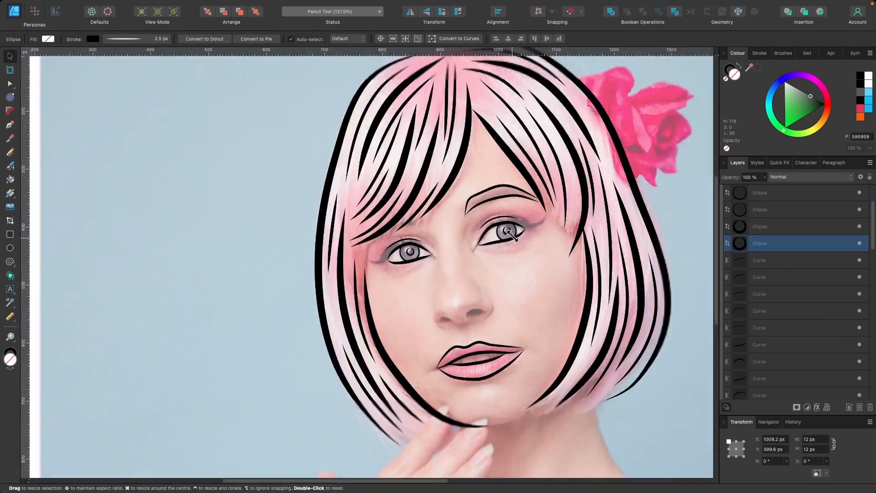
Apply the linear taper pressure profile to the Pencil stroke and draw short eyelashes along the right-hand eye's upper lid.
scroll(512, 235, up, 10)
key(n)
drag(489, 207, 568, 176)
click(760, 53)
click(858, 184)
drag(411, 169, 436, 111)
drag(268, 172, 247, 129)
scroll(255, 182, down, 5)
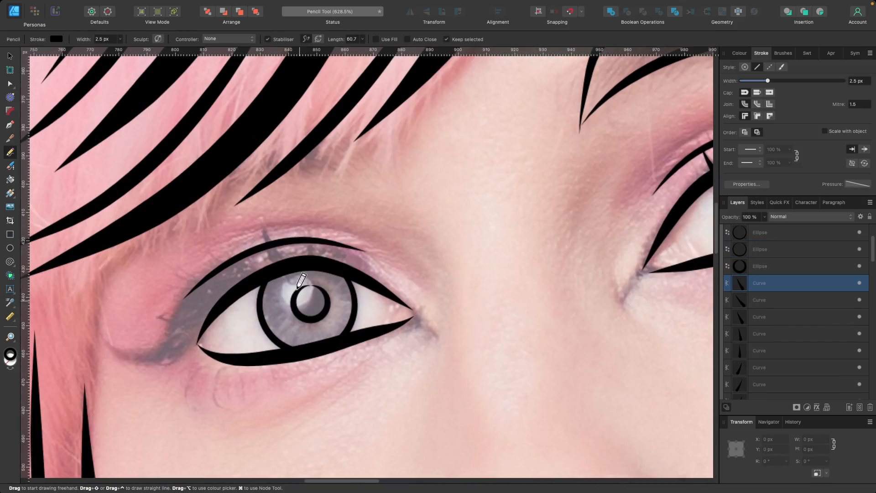
Draw short tapered eyelashes with the 2.5 px Pencil along the left-hand eye's upper lid, out to its outer corner.
drag(339, 267, 321, 238)
mouse_move(318, 261)
mouse_down()
mouse_move(307, 230)
mouse_move(294, 233)
mouse_up()
key(super+z)
drag(279, 265, 269, 229)
drag(255, 274, 240, 249)
drag(210, 319, 177, 319)
scroll(156, 310, down, 5)
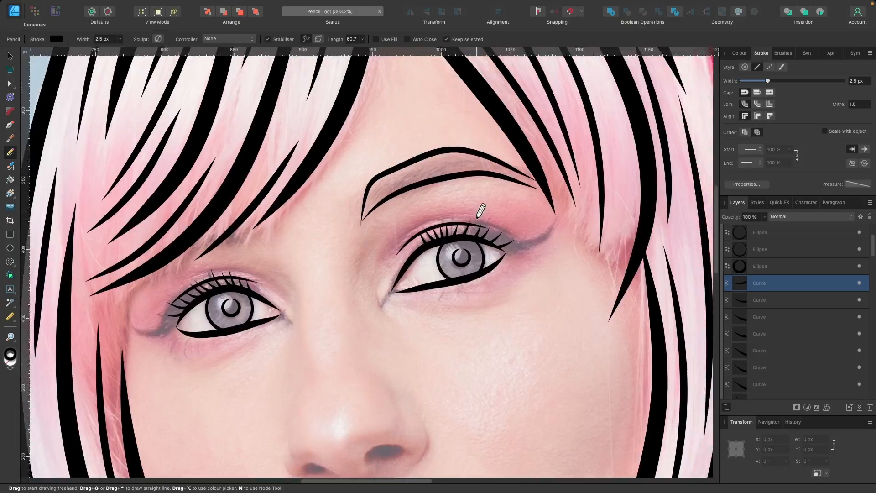
Fill the pupil circles of both eyes with solid black.
key(v)
click(475, 282)
click(740, 53)
scroll(549, 307, down, 10)
scroll(464, 320, up, 10)
Draw short curved Pencil strokes for the nostrils, redoing the first attempt.
key(n)
click(761, 52)
mouse_move(429, 309)
mouse_down()
mouse_move(468, 281)
mouse_move(484, 296)
mouse_up()
key(super+z)
mouse_move(394, 331)
mouse_down()
mouse_move(372, 307)
mouse_move(355, 322)
mouse_up()
drag(431, 319, 450, 280)
Undo the last few Pencil strokes.
scroll(479, 306, down, 5)
key(super+z)
key(super+z)
key(super+z)
key(super+z)
scroll(494, 311, down, 5)
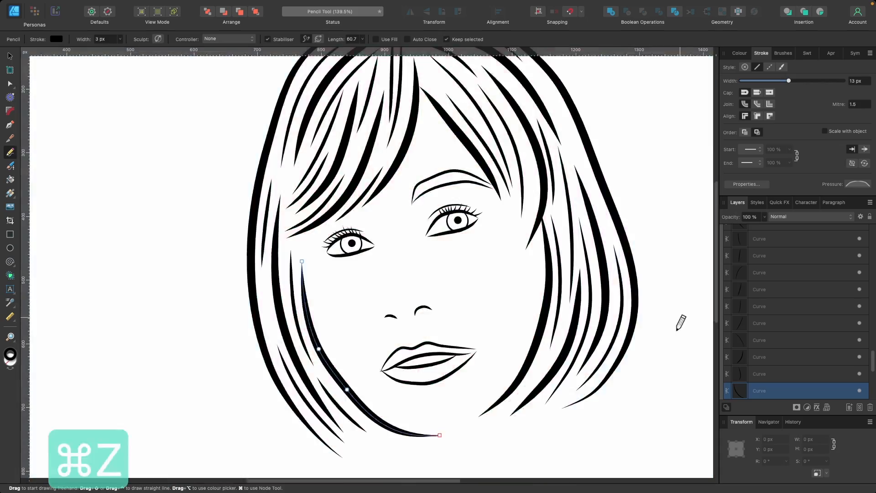
Select the thick 13 px hair strand beside the right-hand eyebrow and inspect its stroke pressure profile.
scroll(550, 294, down, 2)
key(v)
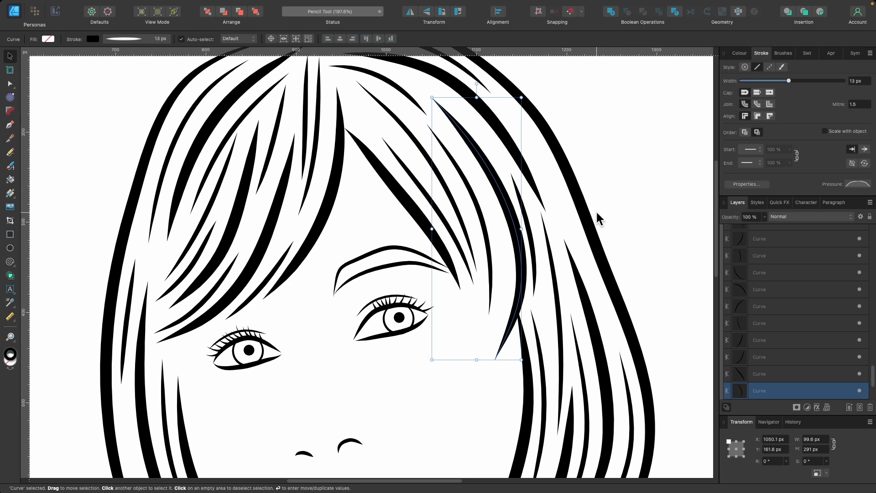
click(857, 184)
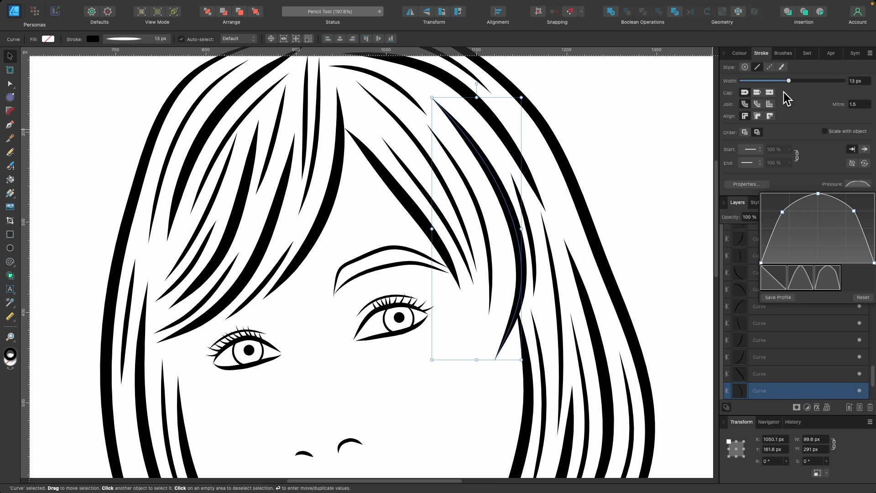
click(470, 208)
Select an eyelash above the right-hand eye's pupil and inspect its stroke pressure profile and tapered shape.
scroll(387, 327, up, 5)
click(417, 258)
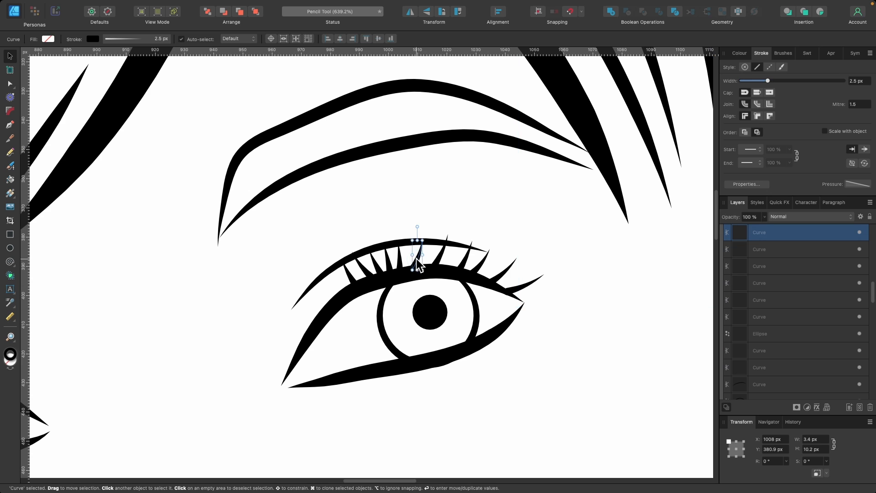
click(860, 185)
scroll(564, 319, down, 5)
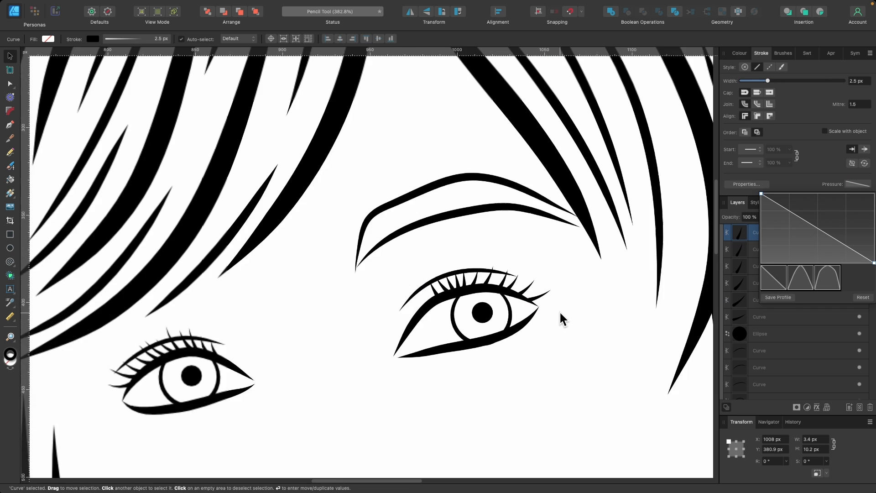
scroll(519, 319, up, 1)
scroll(521, 318, up, 4)
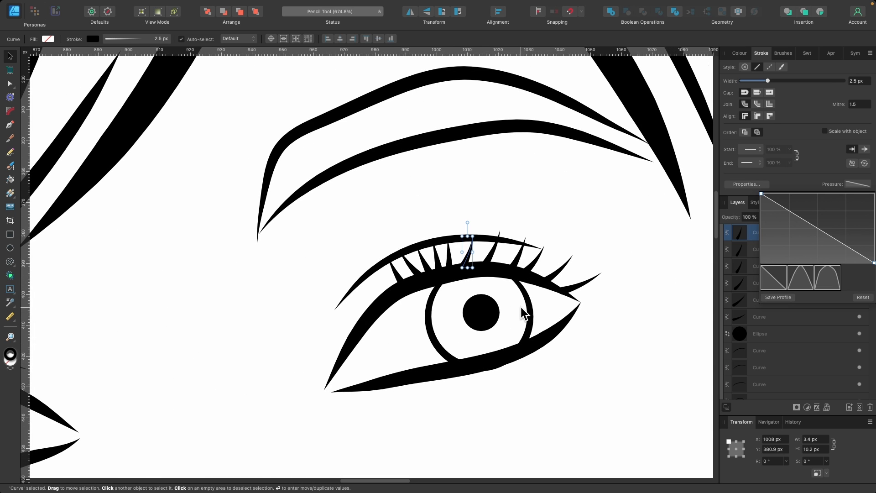